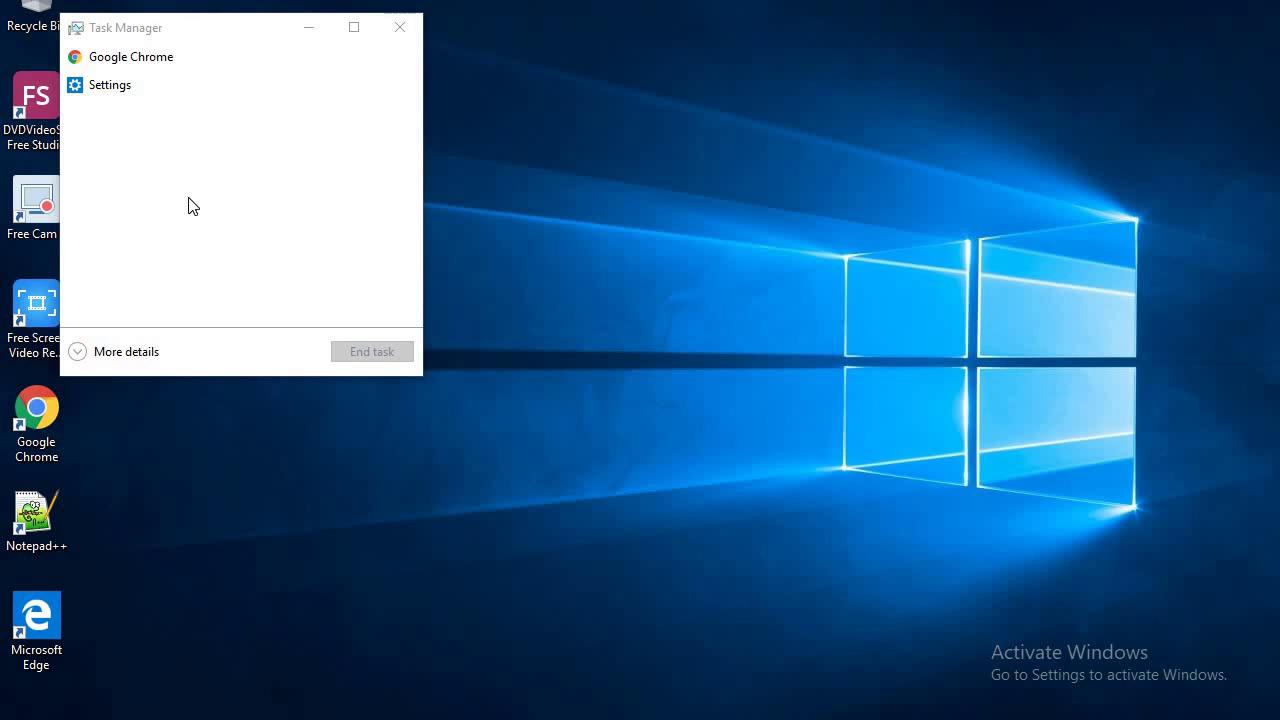
- Restart Task Manager and end the running Settings and Google Chrome tasks
{"action": "left_click", "coordinate": [399, 33]}
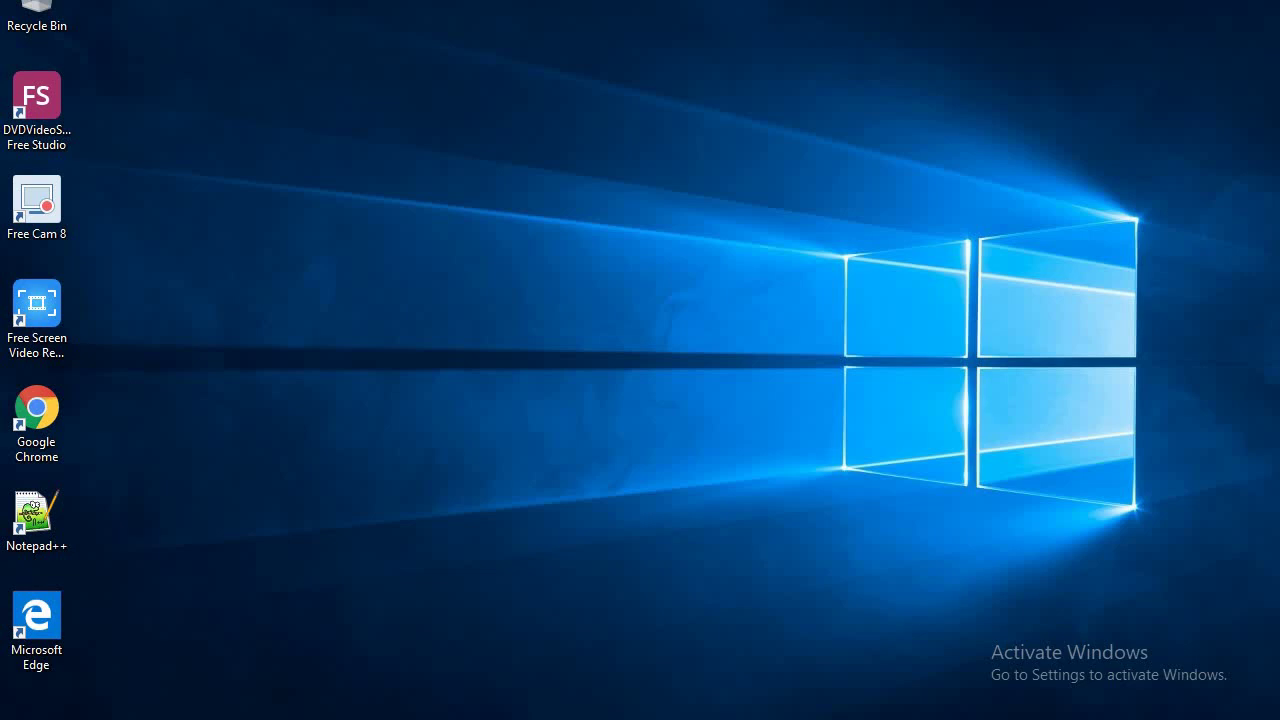
{"action": "key", "text": "ctrl+shift+Escape"}
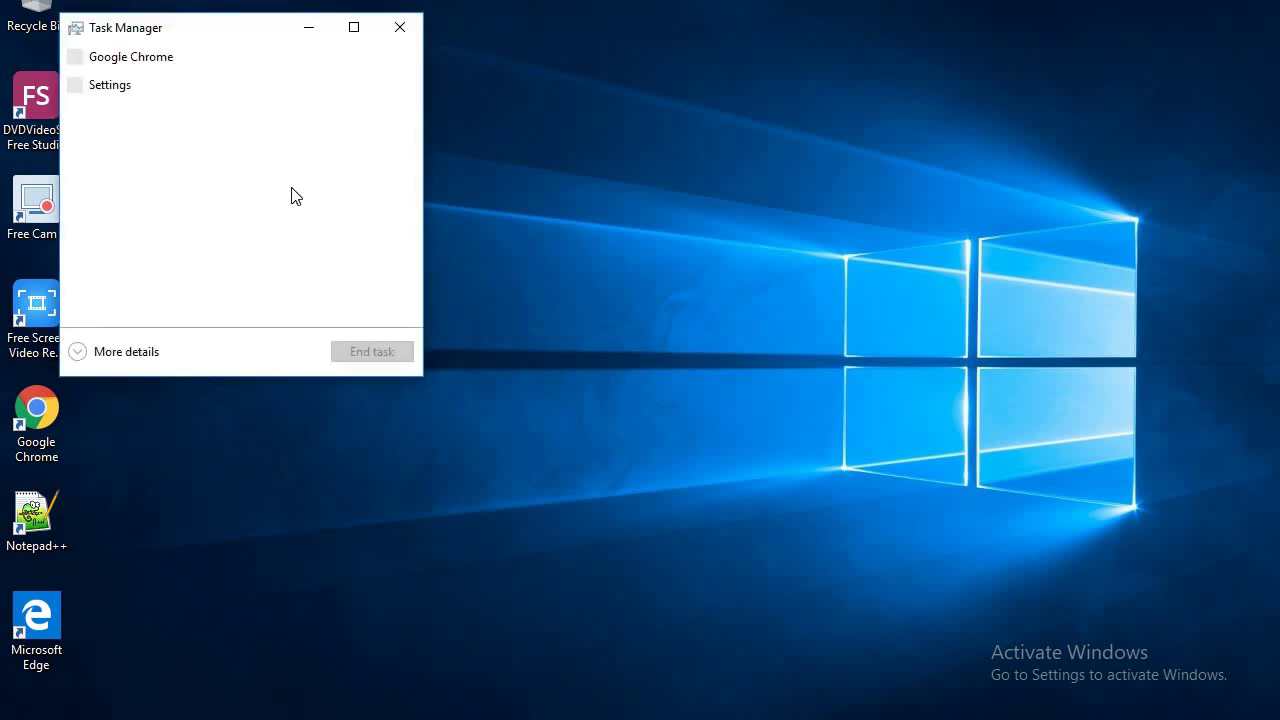
{"action": "left_click", "coordinate": [118, 93]}
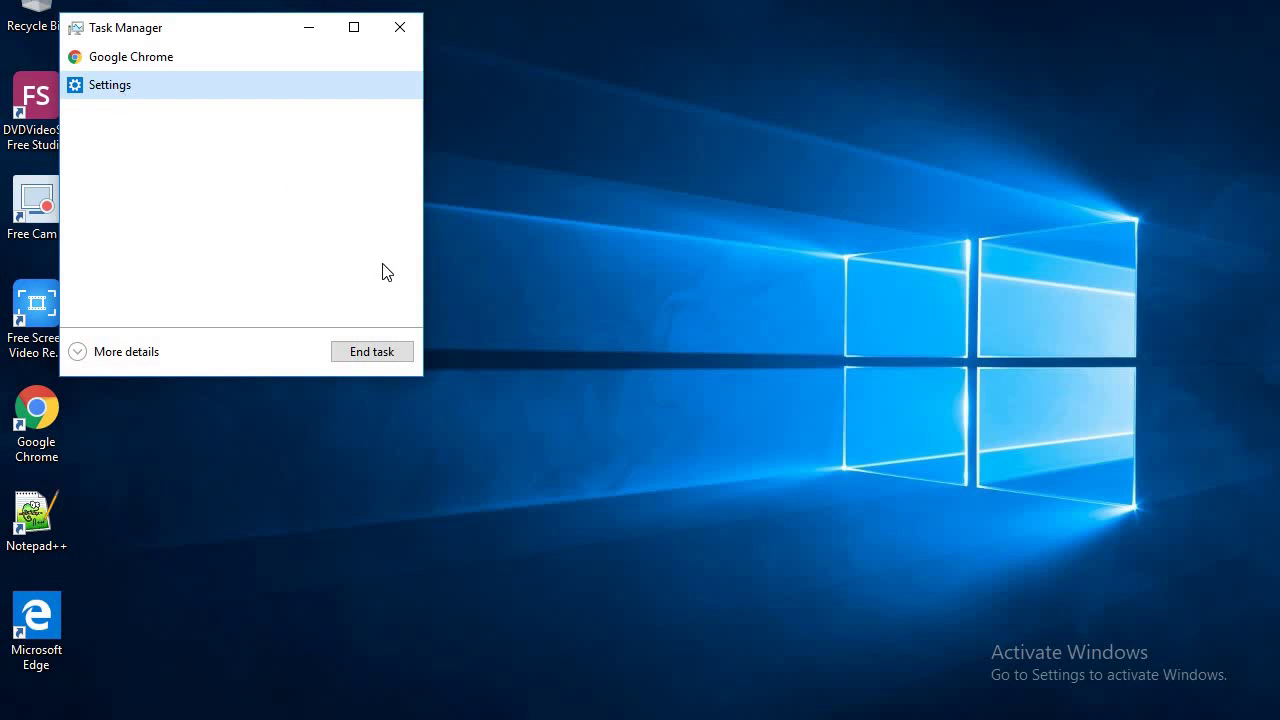
{"action": "left_click", "coordinate": [371, 350]}
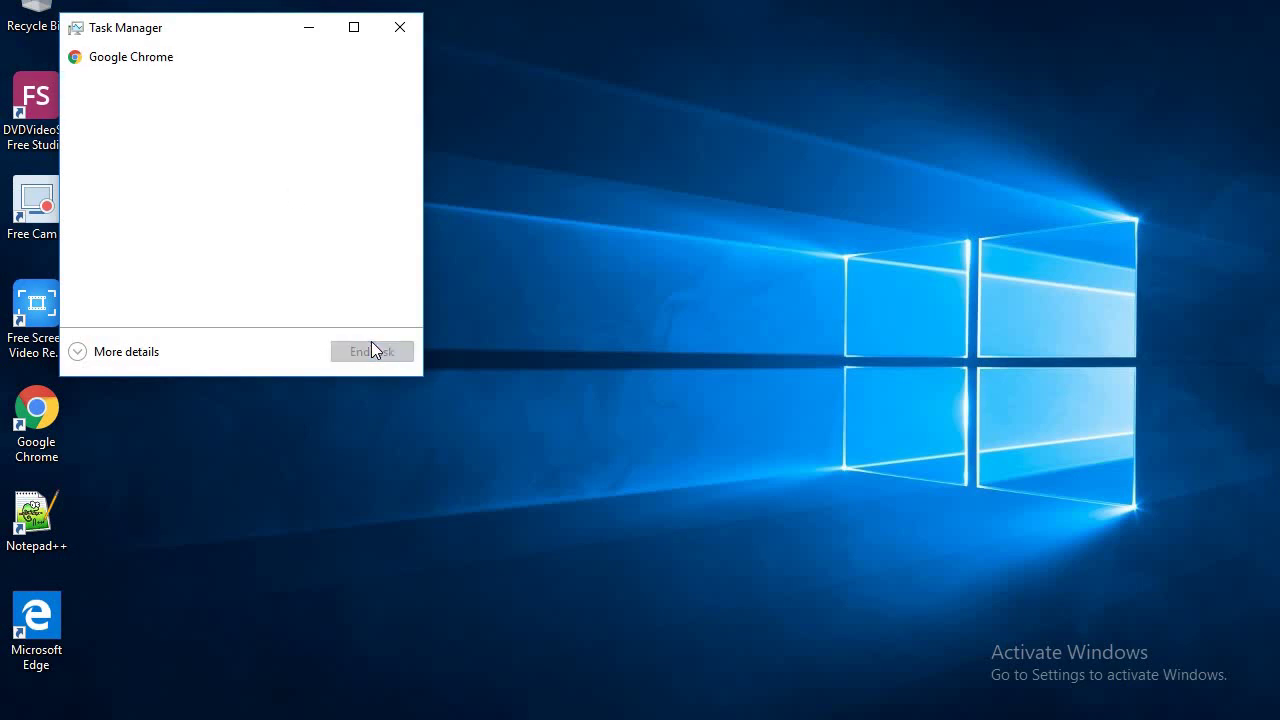
{"action": "left_click", "coordinate": [138, 60]}
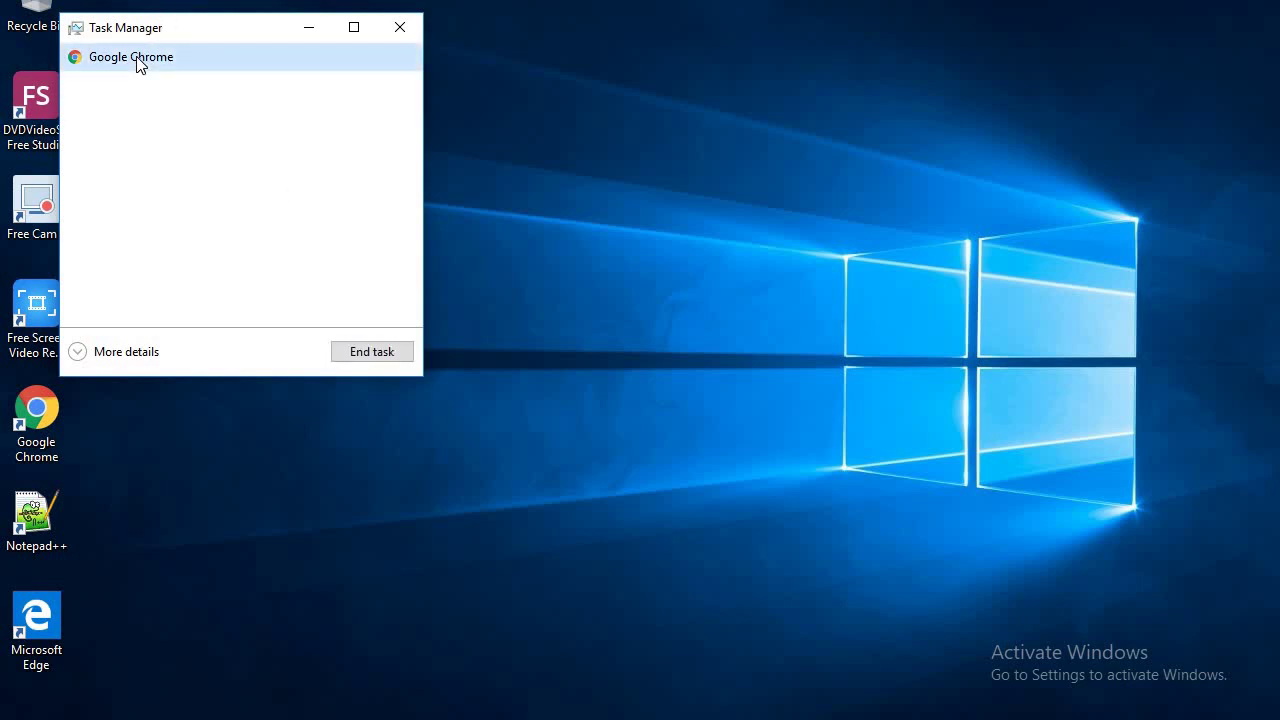
{"action": "left_click", "coordinate": [365, 352]}
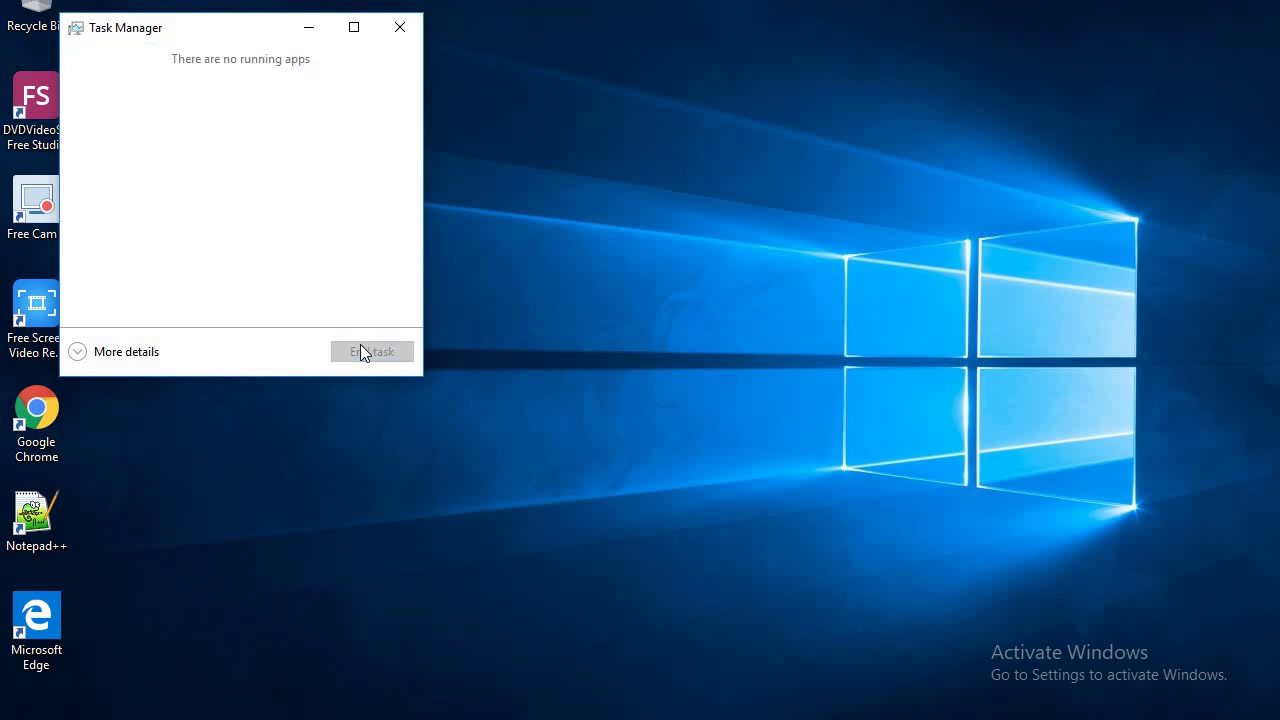
- Disable Microsoft OneDrive as a startup program in Task Manager's detailed view and close Task Manager
{"action": "left_click", "coordinate": [137, 352]}
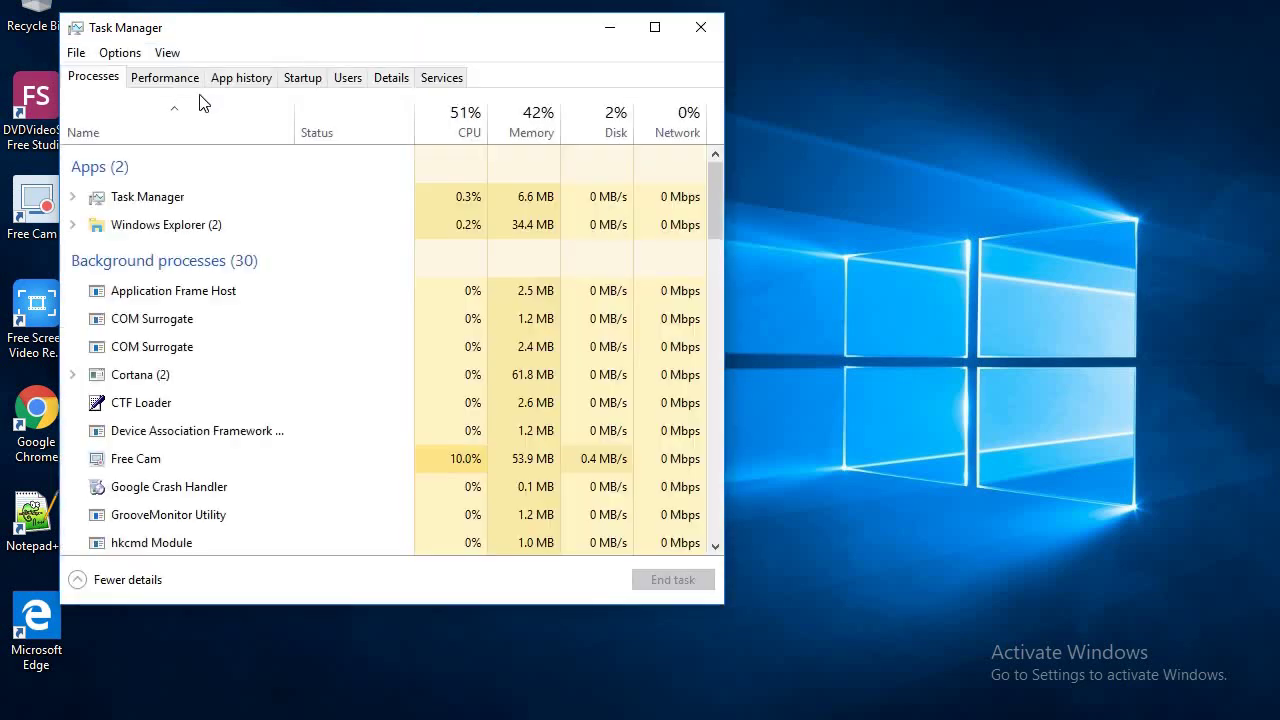
{"action": "left_click", "coordinate": [303, 80]}
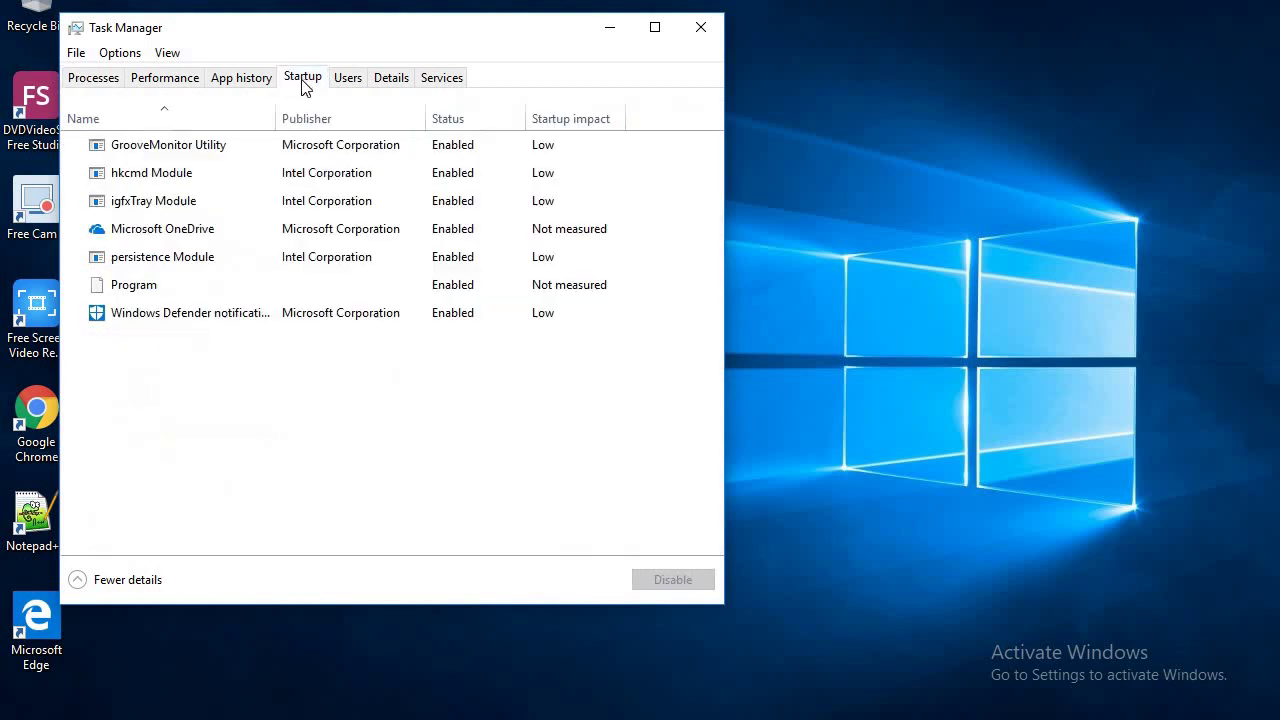
{"action": "left_click", "coordinate": [178, 229]}
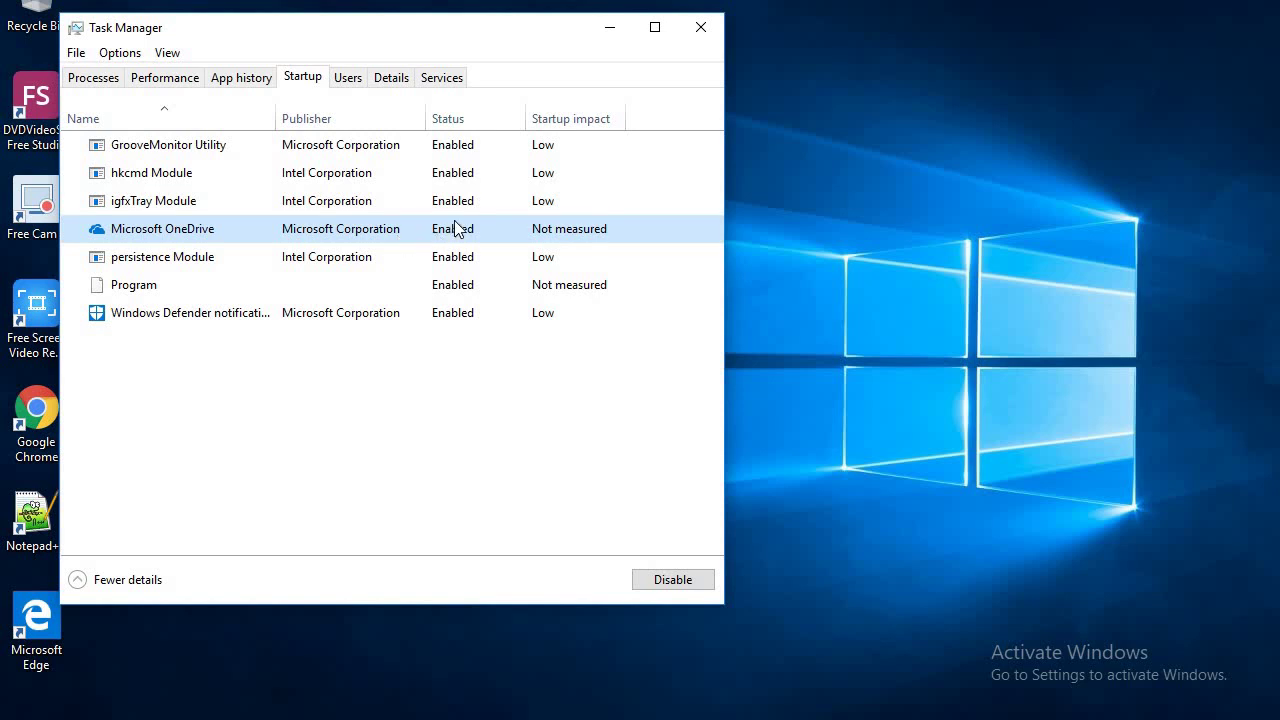
{"action": "left_click", "coordinate": [675, 581]}
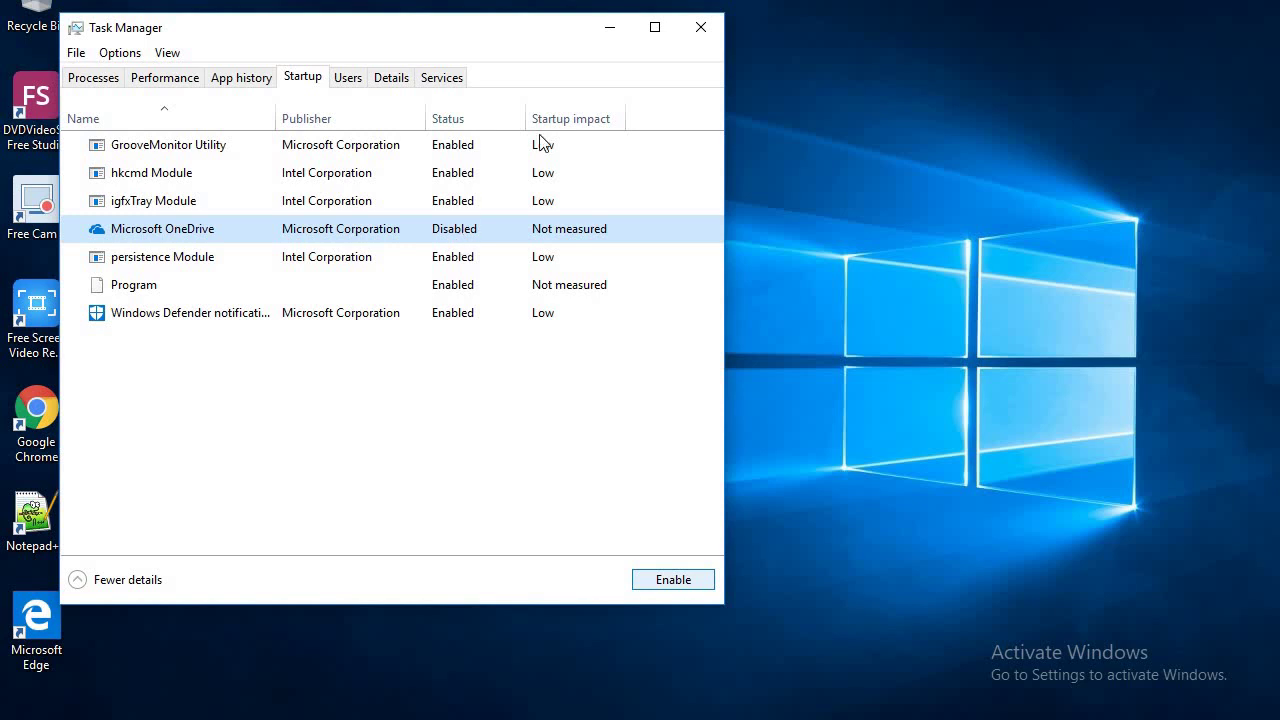
{"action": "left_click", "coordinate": [698, 27]}
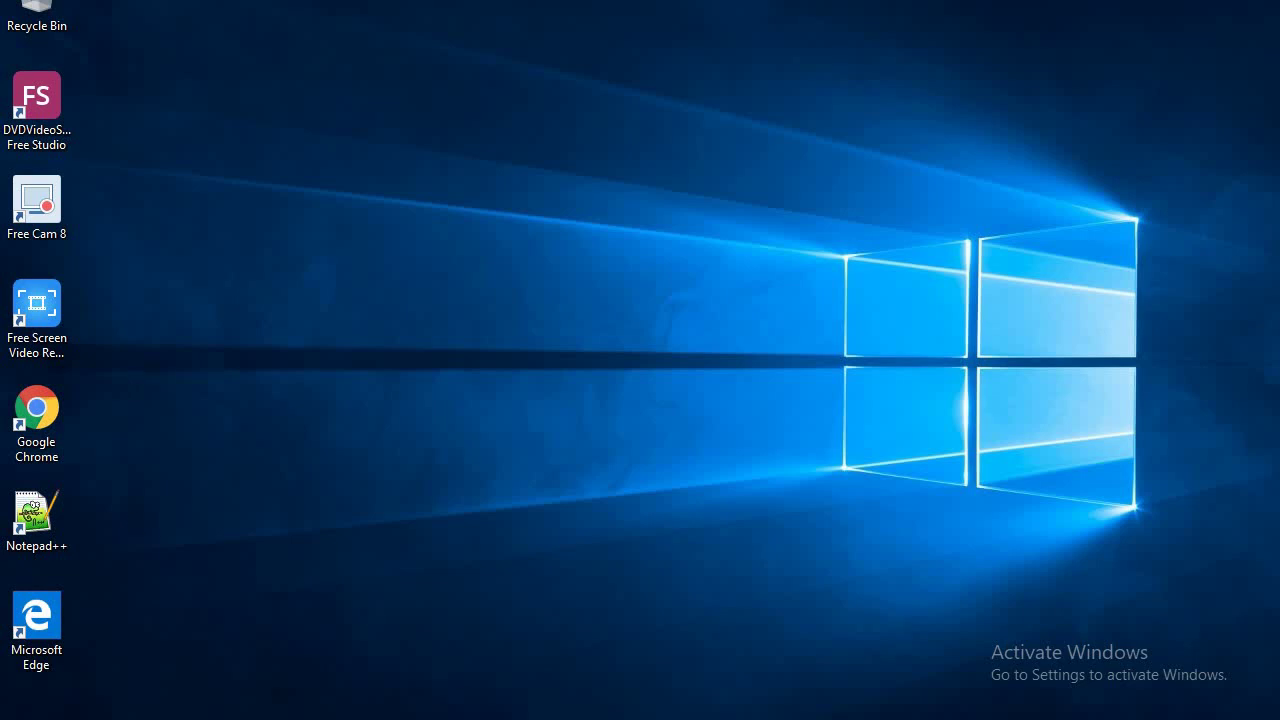
- Close the open Recycle Bin window and bring the "make money free youtube channel" folder window to the front
{"action": "mouse_move", "coordinate": [514, 700]}
{"action": "mouse_move", "coordinate": [661, 583]}
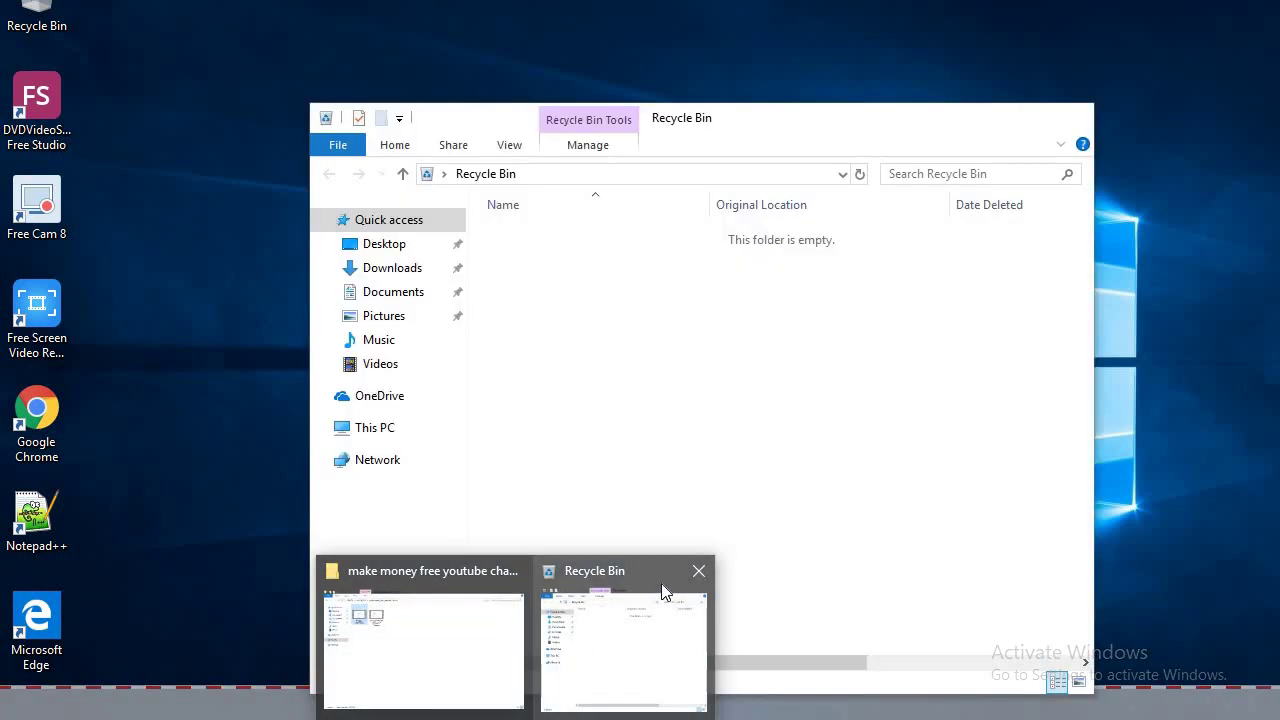
{"action": "left_click", "coordinate": [699, 571]}
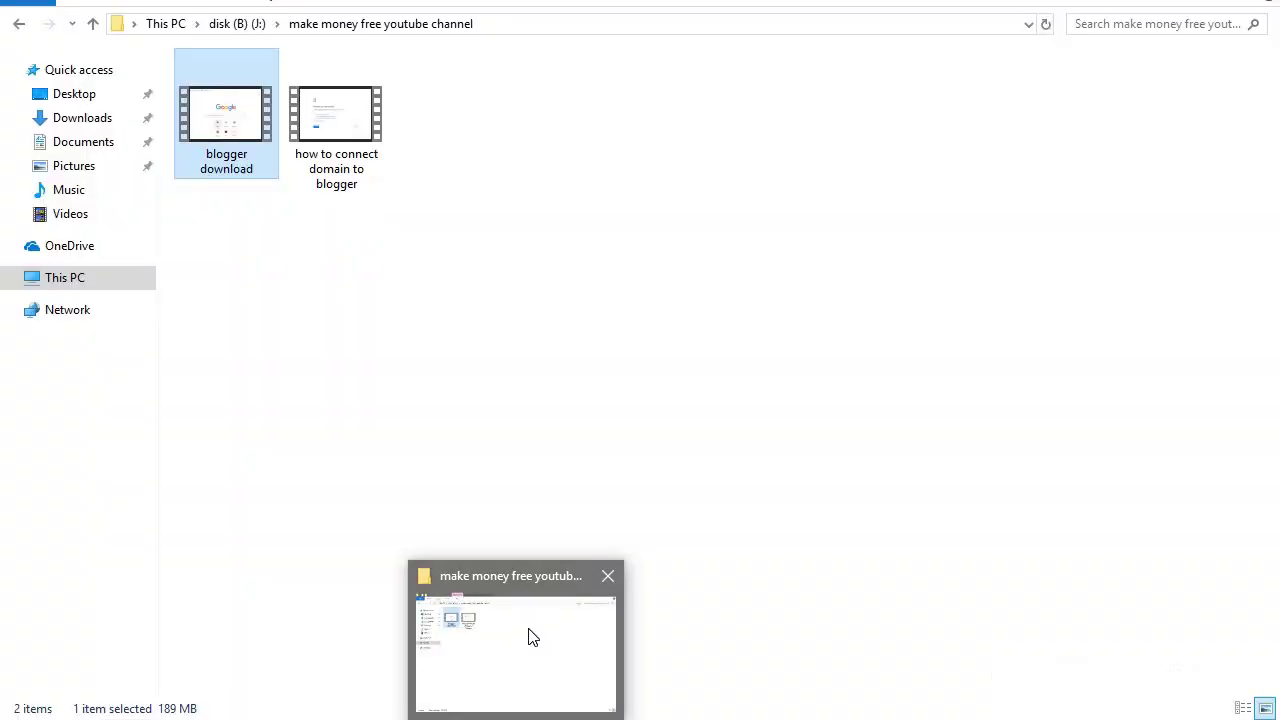
{"action": "left_click", "coordinate": [530, 636]}
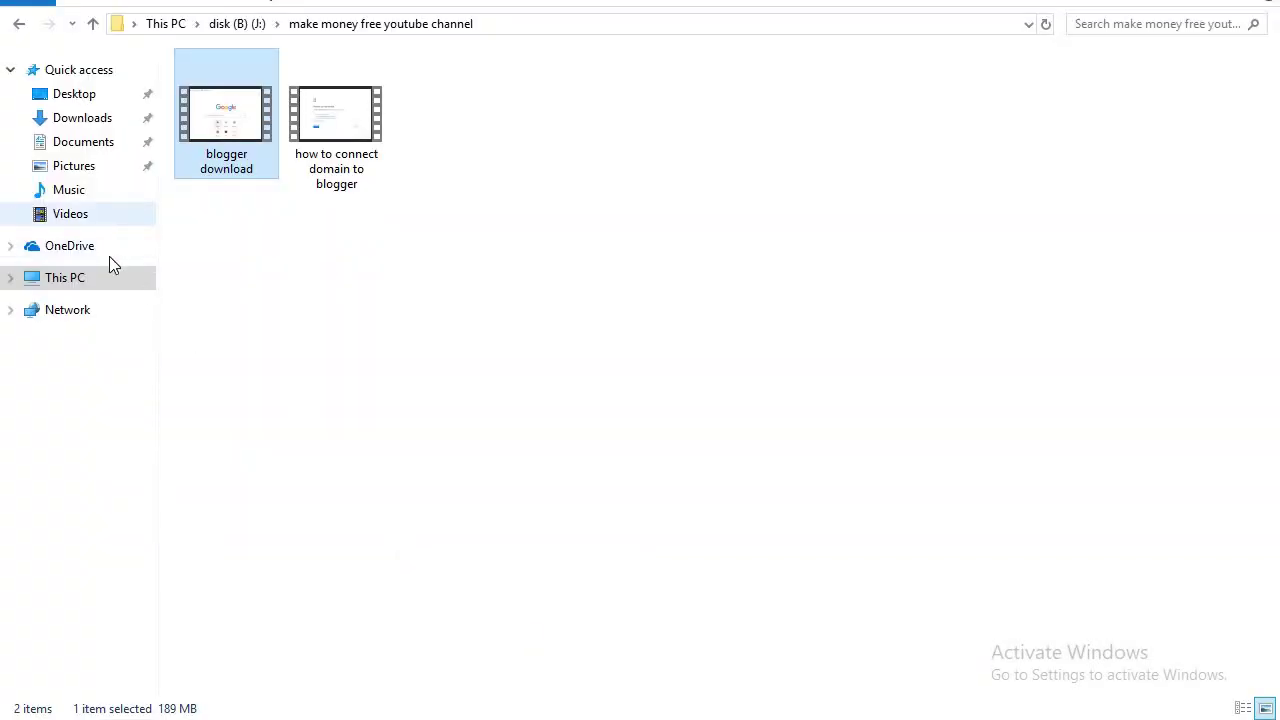
- Open Computer Management for This PC, maximize it, and display the Services list under Services and Applications
{"action": "right_click", "coordinate": [111, 281]}
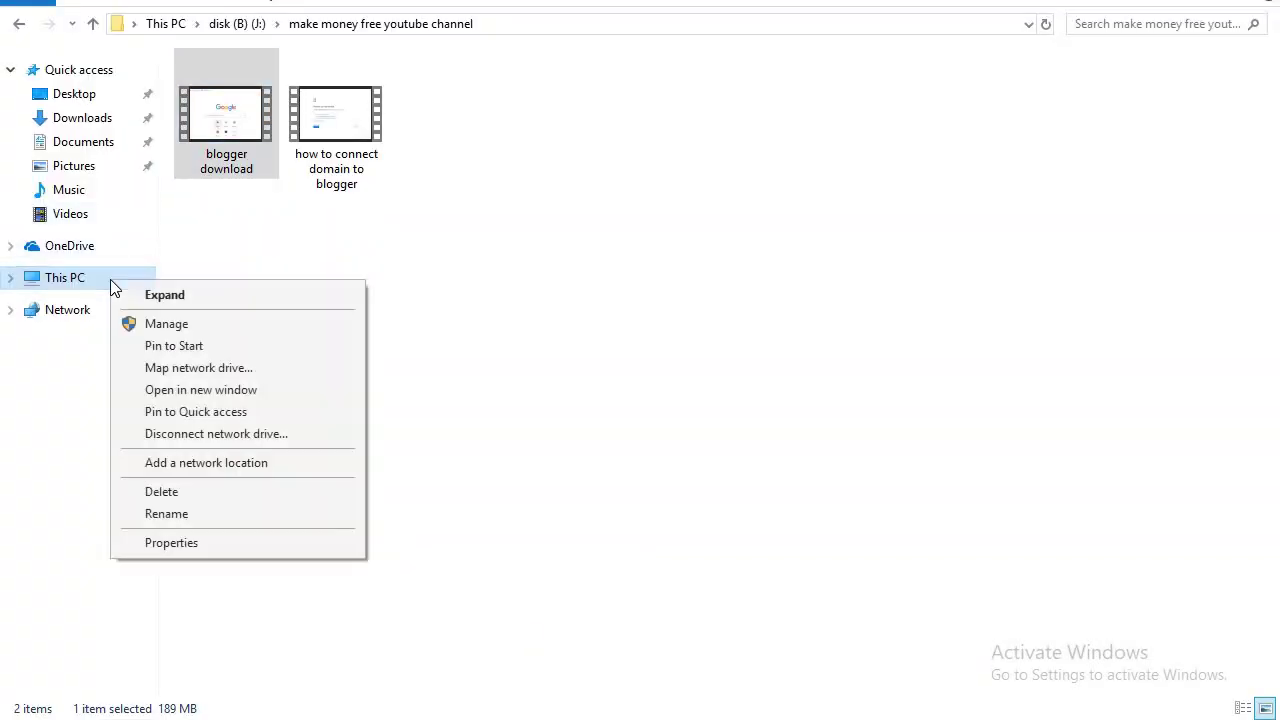
{"action": "left_click", "coordinate": [165, 324]}
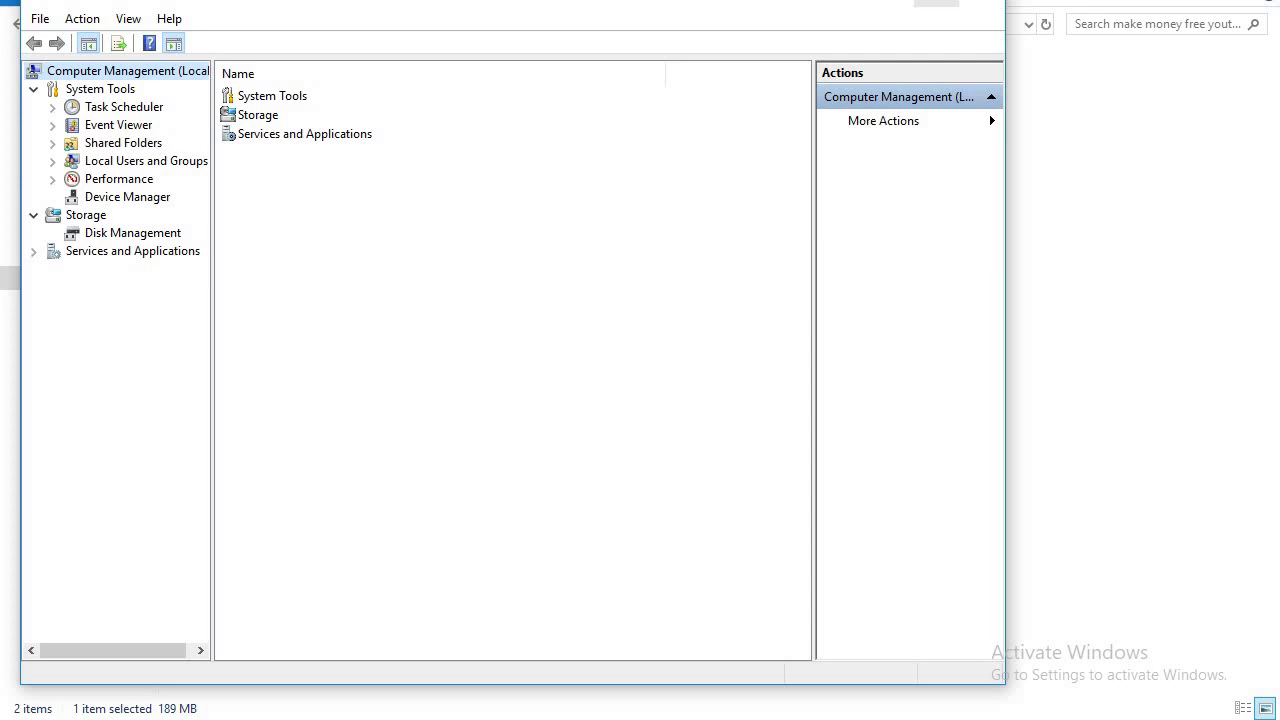
{"action": "left_click", "coordinate": [936, 1]}
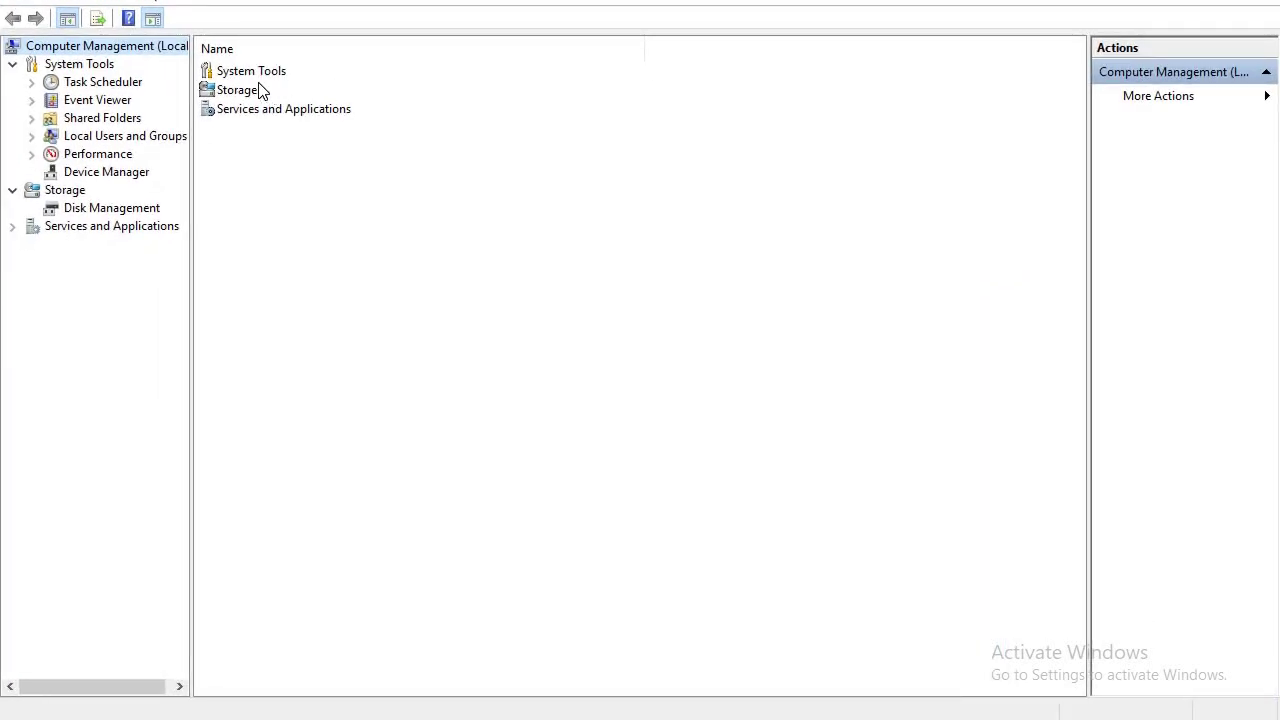
{"action": "left_click", "coordinate": [102, 228]}
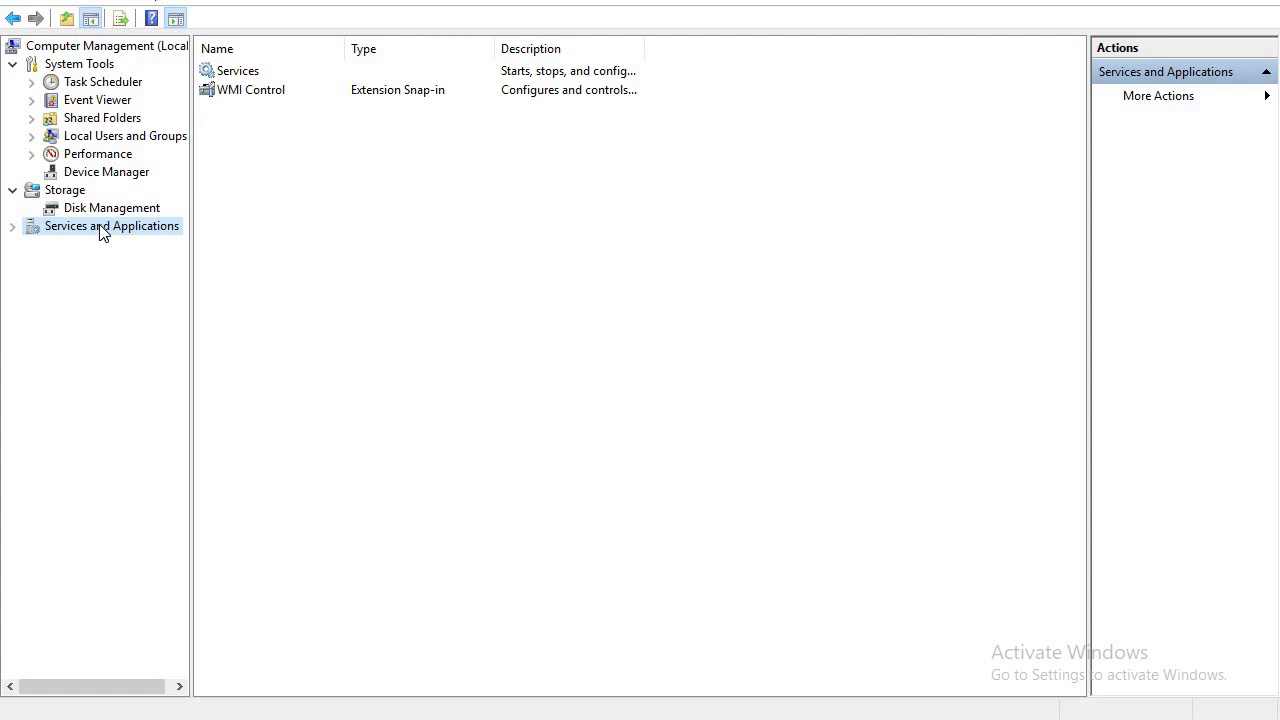
{"action": "double_click", "coordinate": [236, 70]}
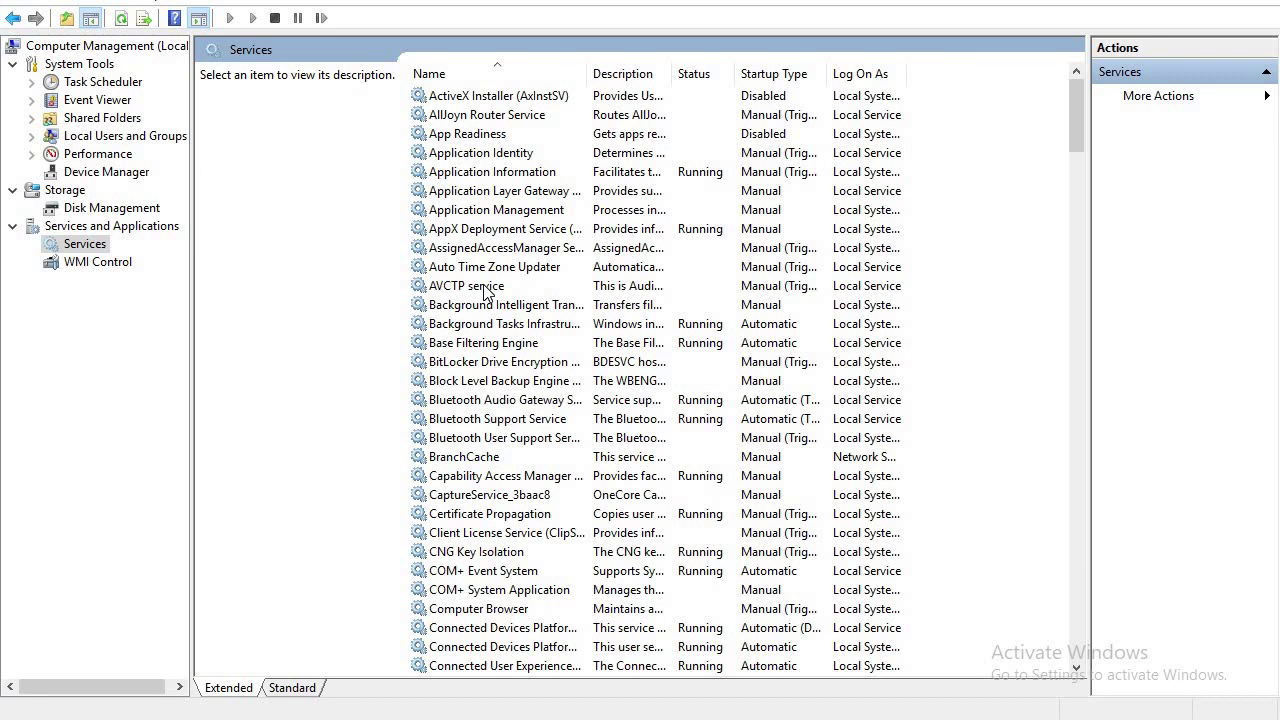
- Find the Windows Update service in the services list and open its properties
{"action": "key", "text": "Down"}
{"action": "key", "text": "Down"}
{"action": "key", "text": "Down"}
{"action": "key", "text": "Down"}
{"action": "key", "text": "Down"}
{"action": "key", "text": "Down"}
{"action": "key", "text": "Down"}
{"action": "key", "text": "Down"}
{"action": "key", "text": "Down"}
{"action": "key", "text": "Down"}
{"action": "key", "text": "Down"}
{"action": "key", "text": "Down"}
{"action": "key", "text": "Down"}
{"action": "key", "text": "Down"}
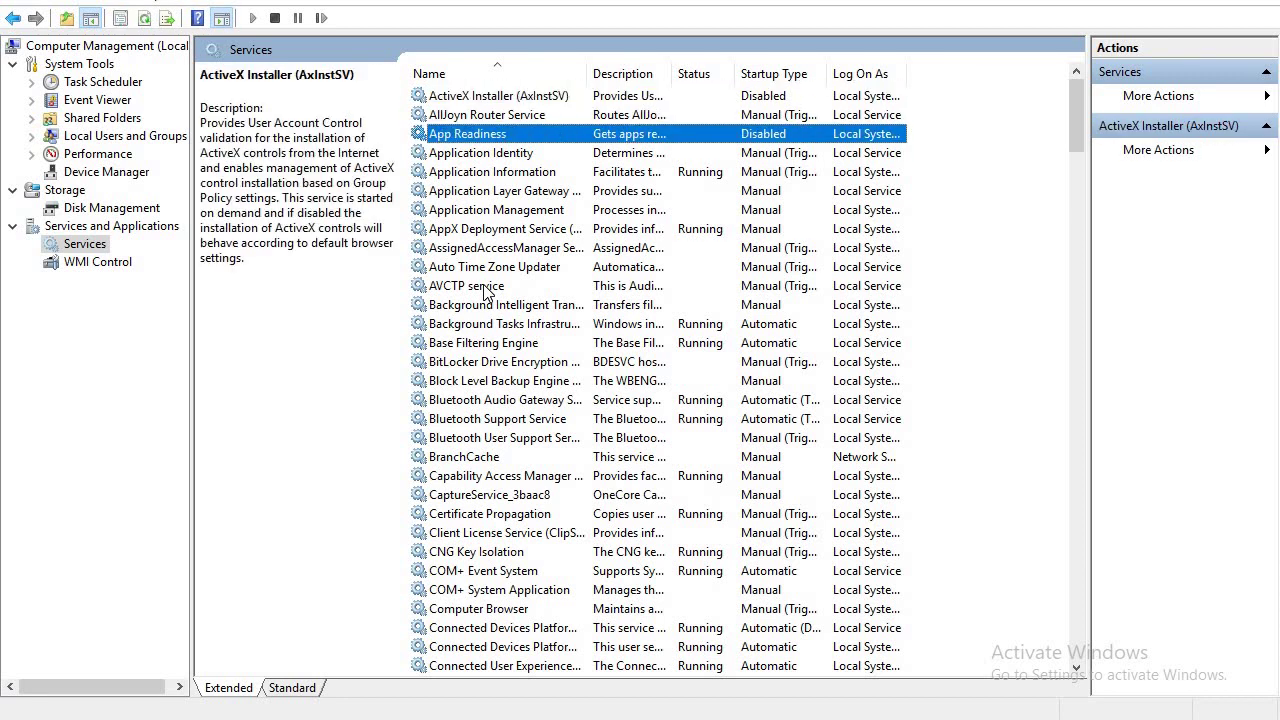
{"action": "key", "text": "Down"}
{"action": "key", "text": "Down"}
{"action": "key", "text": "Down"}
{"action": "key", "text": "Down"}
{"action": "key", "text": "Down"}
{"action": "key", "text": "Down"}
{"action": "key", "text": "Down"}
{"action": "key", "text": "Down"}
{"action": "key", "text": "Down"}
{"action": "key", "text": "Down"}
{"action": "key", "text": "Down"}
{"action": "key", "text": "Down"}
{"action": "key", "text": "Down"}
{"action": "key", "text": "Down"}
{"action": "key", "text": "Down"}
{"action": "key", "text": "Down"}
{"action": "key", "text": "Down"}
{"action": "key", "text": "Down"}
{"action": "key", "text": "Down"}
{"action": "key", "text": "Down"}
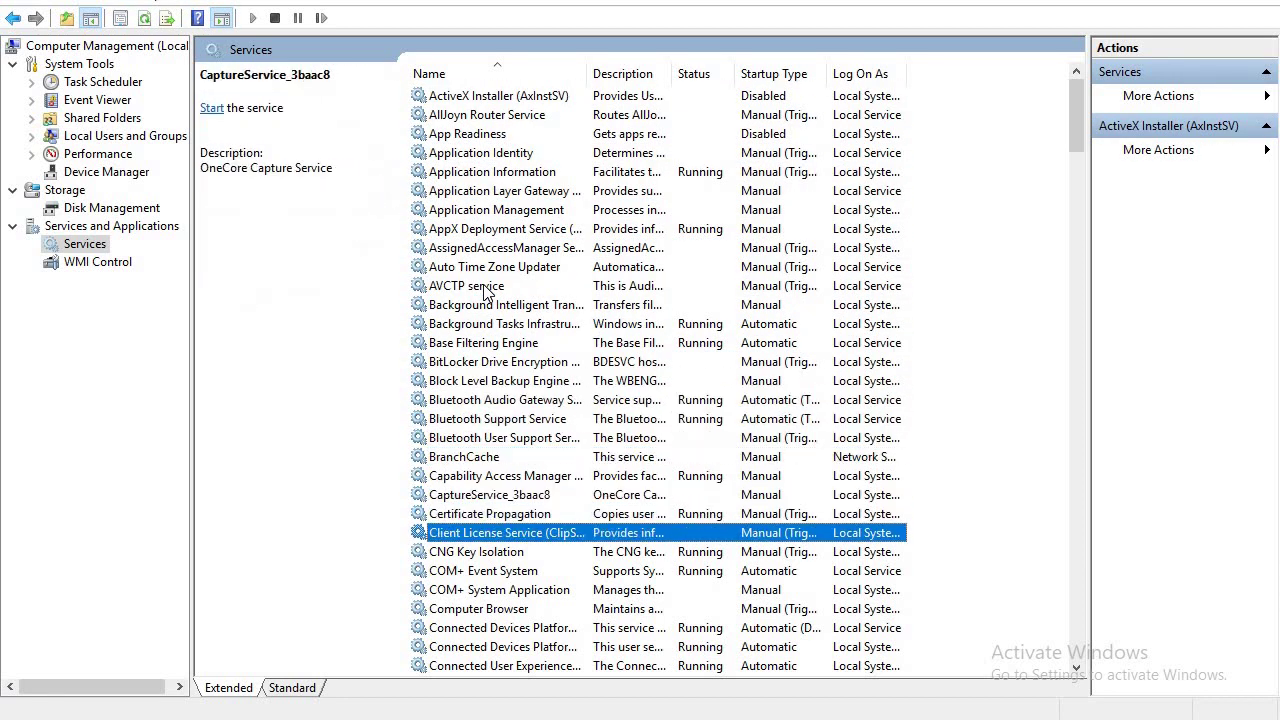
{"action": "key", "text": "Down"}
{"action": "key", "text": "Down"}
{"action": "key", "text": "Down"}
{"action": "key", "text": "Down"}
{"action": "key", "text": "Down"}
{"action": "key", "text": "Down"}
{"action": "key", "text": "Down"}
{"action": "key", "text": "Down"}
{"action": "key", "text": "Down"}
{"action": "key", "text": "Down"}
{"action": "key", "text": "Down"}
{"action": "key", "text": "Down"}
{"action": "key", "text": "Down"}
{"action": "key", "text": "Down"}
{"action": "key", "text": "Down"}
{"action": "key", "text": "Down"}
{"action": "key", "text": "Down"}
{"action": "key", "text": "Down"}
{"action": "key", "text": "Down"}
{"action": "key", "text": "Down"}
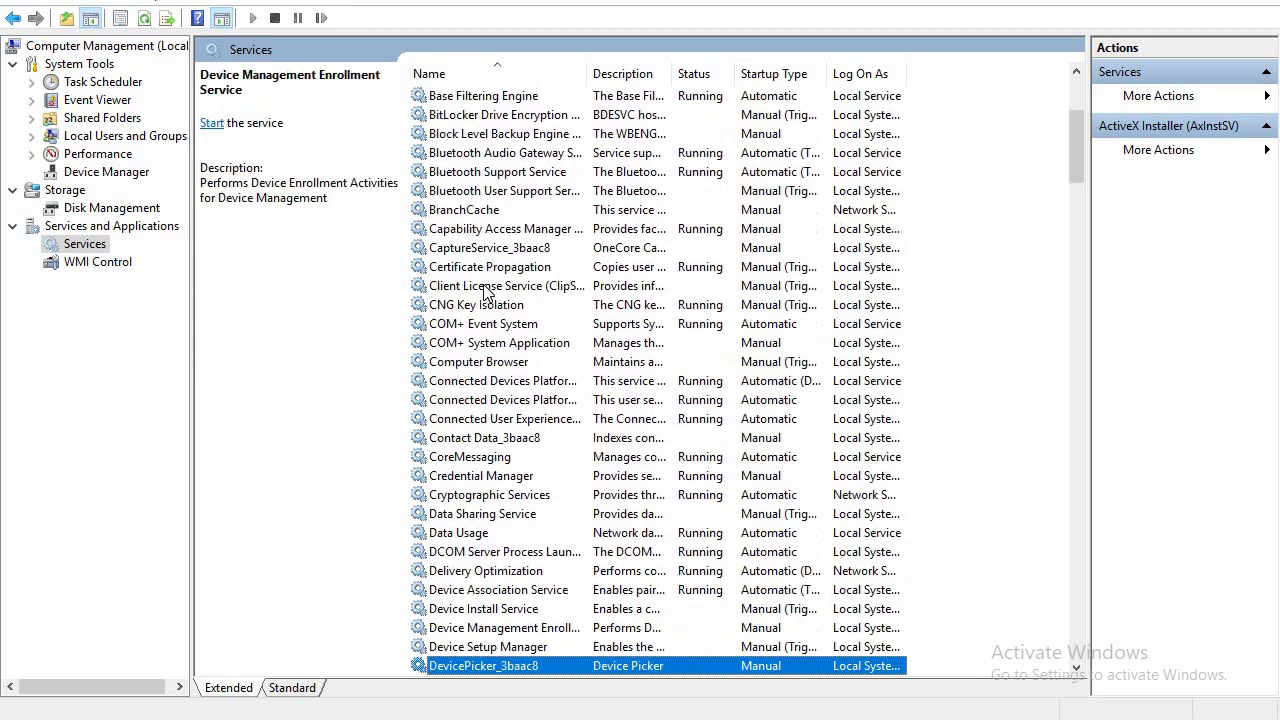
{"action": "key", "text": "Down"}
{"action": "key", "text": "Down"}
{"action": "key", "text": "Down"}
{"action": "key", "text": "Down"}
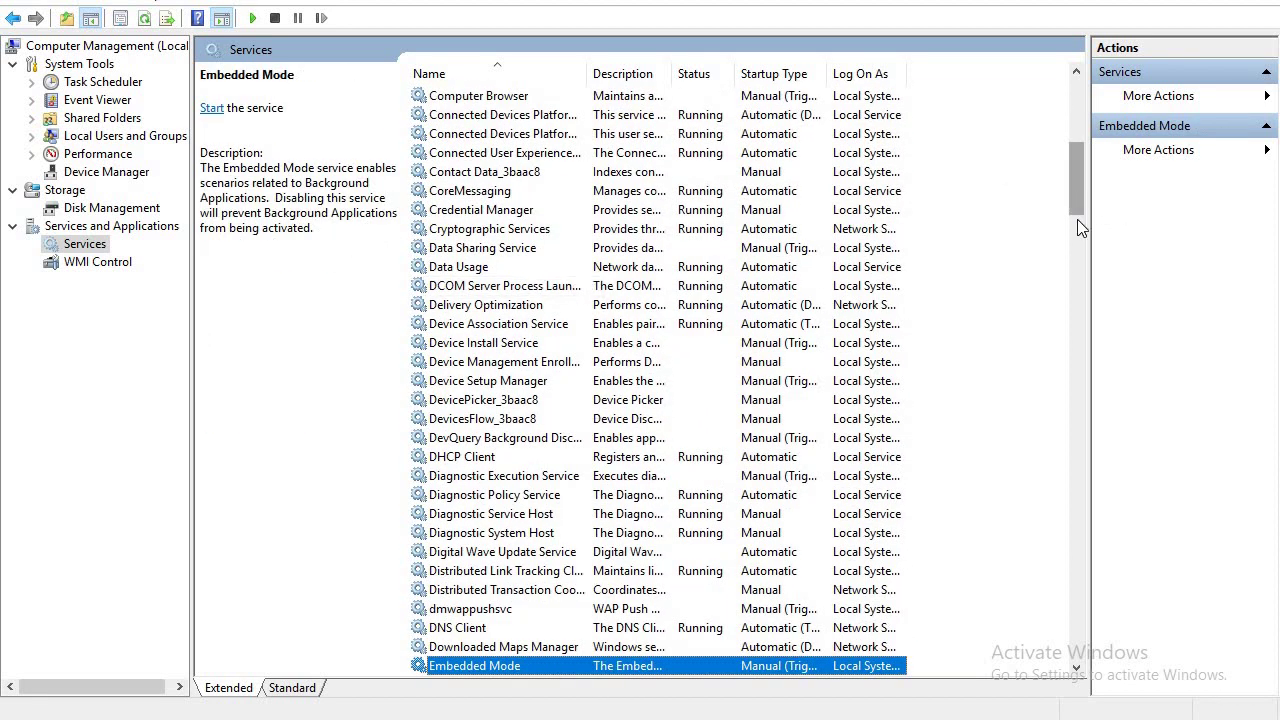
{"action": "left_click", "coordinate": [1075, 438]}
{"action": "scroll", "coordinate": [1077, 462], "scroll_direction": "down", "scroll_amount": 20}
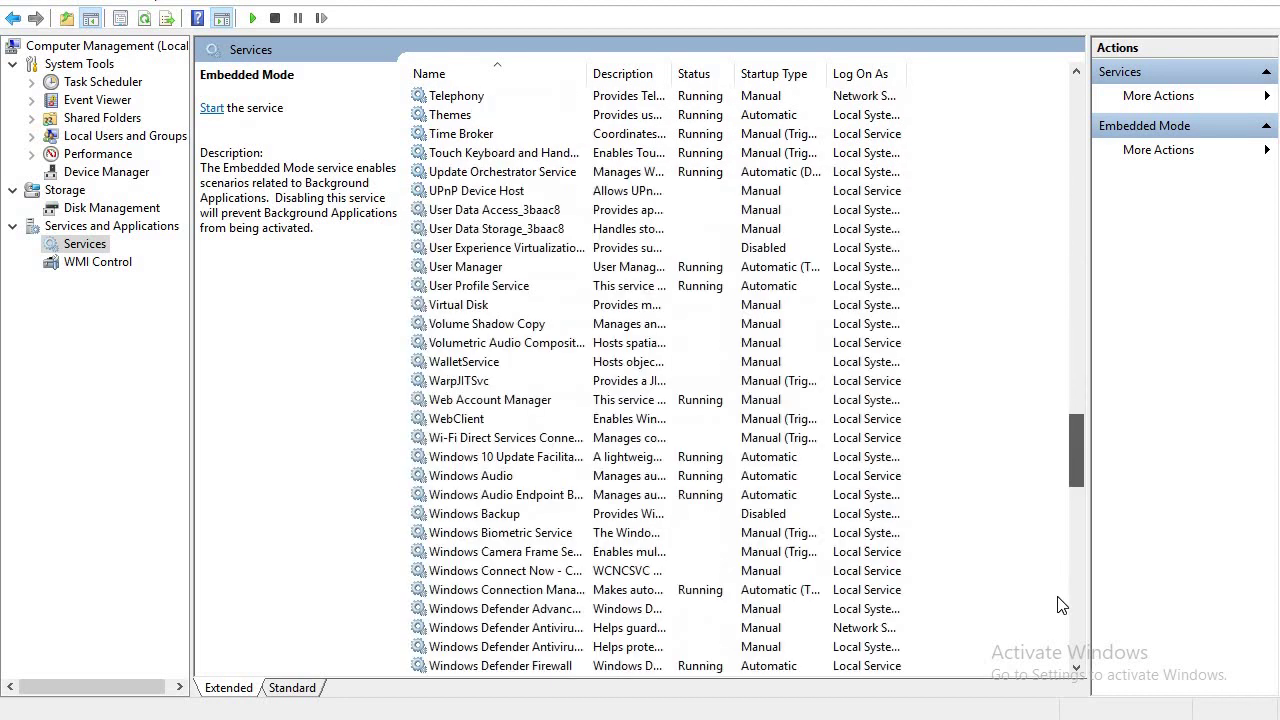
{"action": "left_click", "coordinate": [1055, 668]}
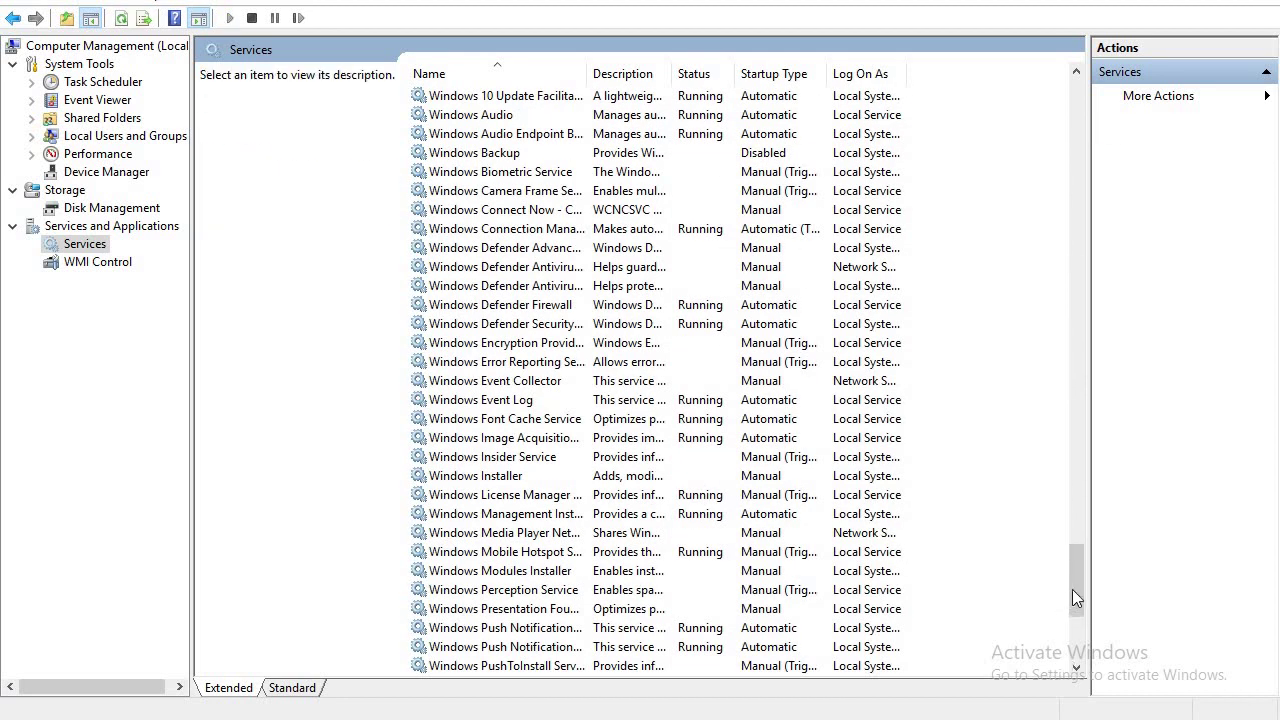
{"action": "left_click_drag", "start_coordinate": [1074, 588], "coordinate": [1073, 697]}
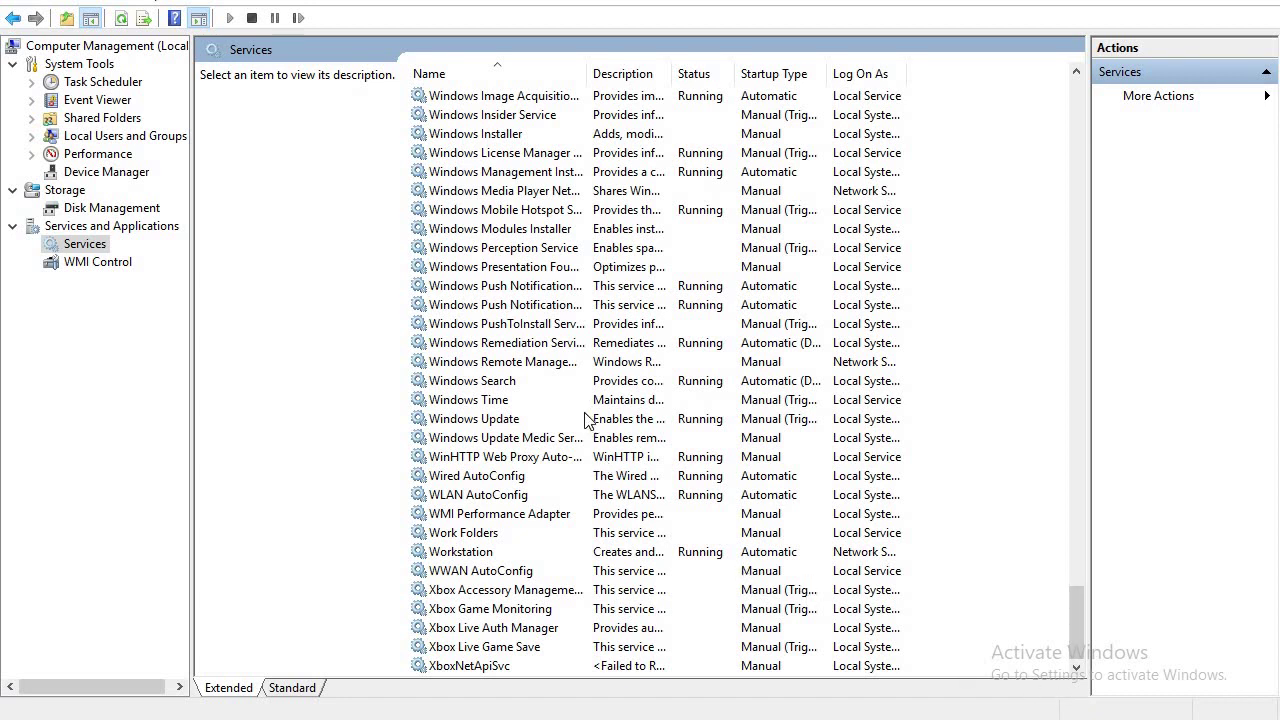
{"action": "double_click", "coordinate": [506, 418]}
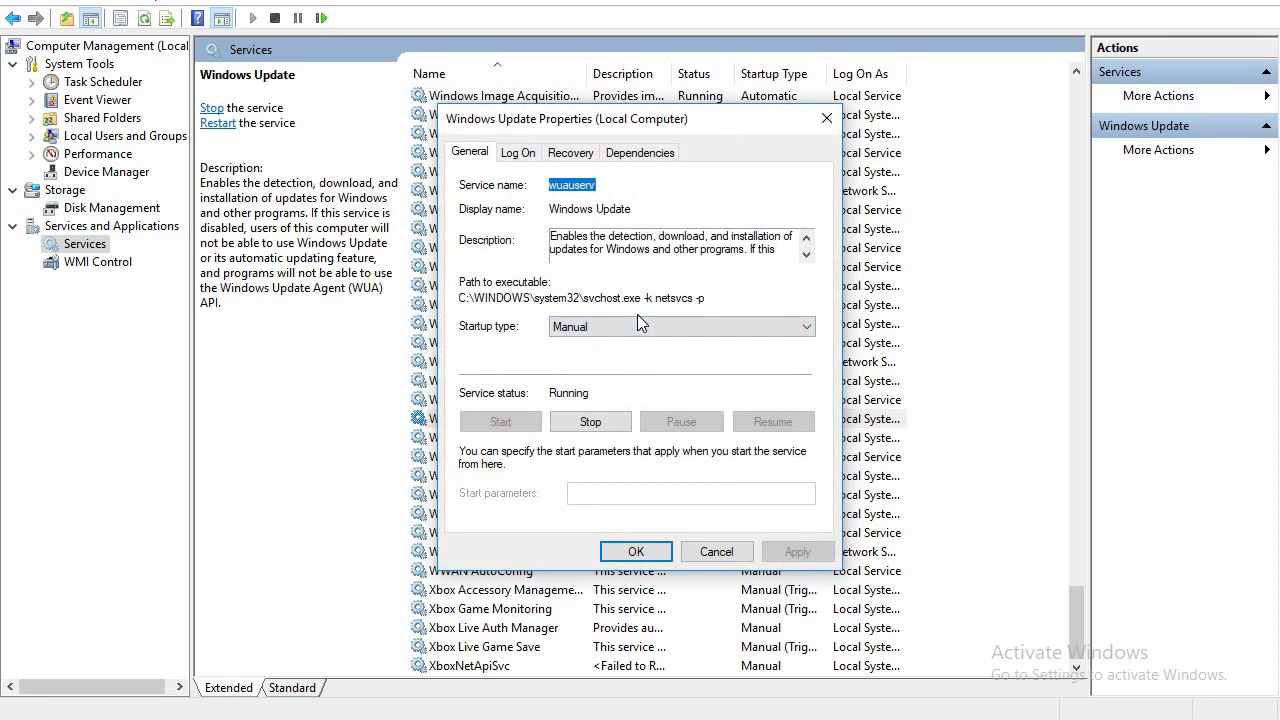
- Set the Windows Update service's startup type to Disabled, try to stop the service, and dismiss the resulting message
{"action": "left_click", "coordinate": [808, 327]}
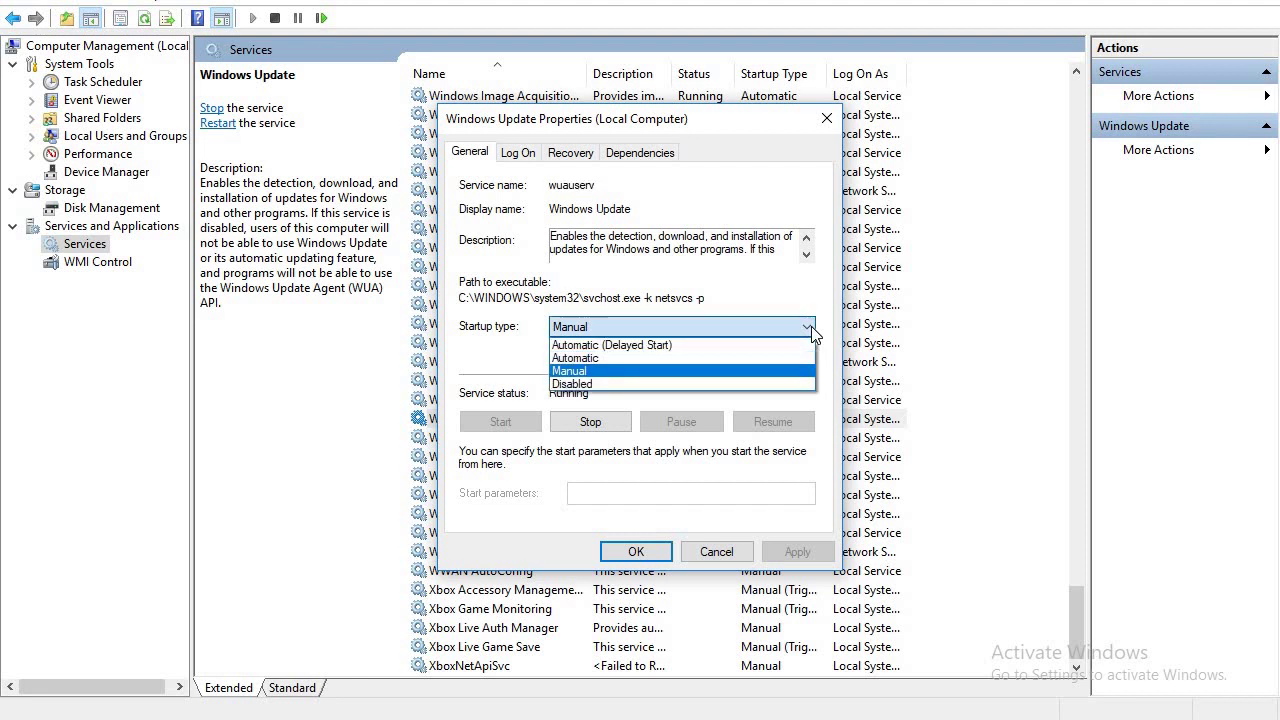
{"action": "left_click", "coordinate": [690, 393]}
{"action": "left_click", "coordinate": [588, 430]}
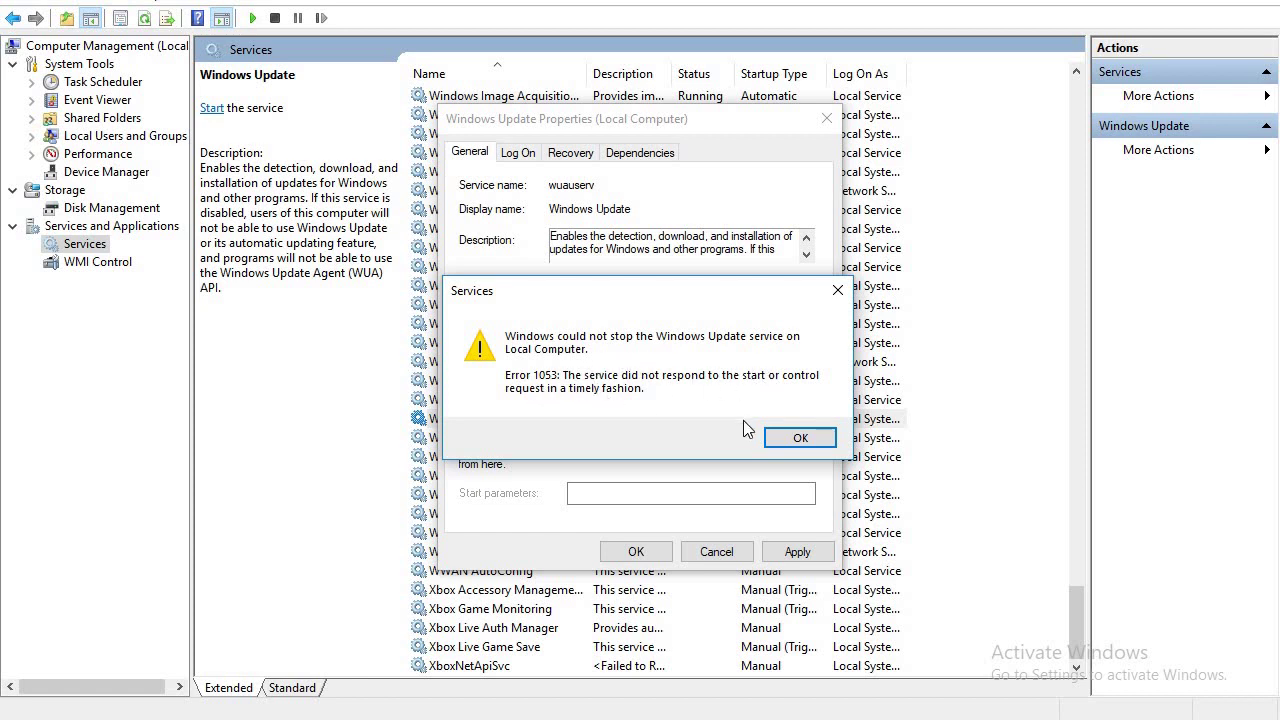
{"action": "left_click", "coordinate": [813, 444]}
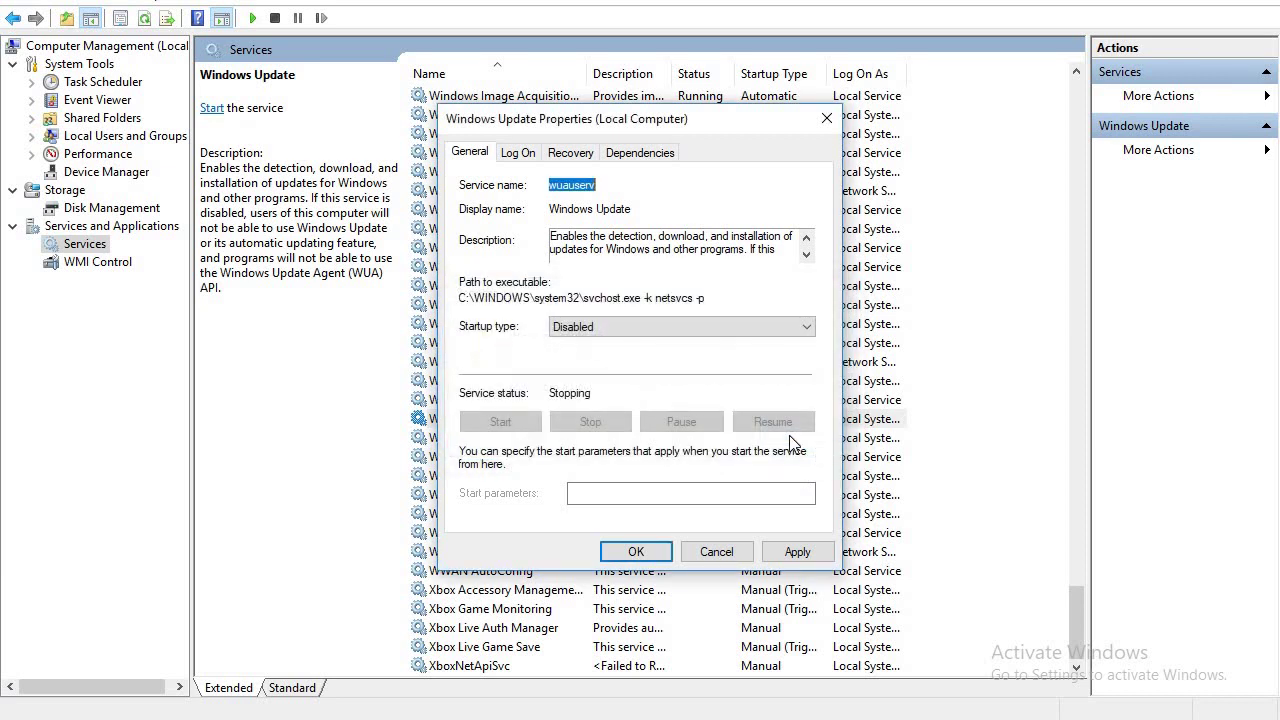
- Reselect Disabled as the Windows Update startup type, apply the change, and close the properties dialog
{"action": "left_click", "coordinate": [800, 326]}
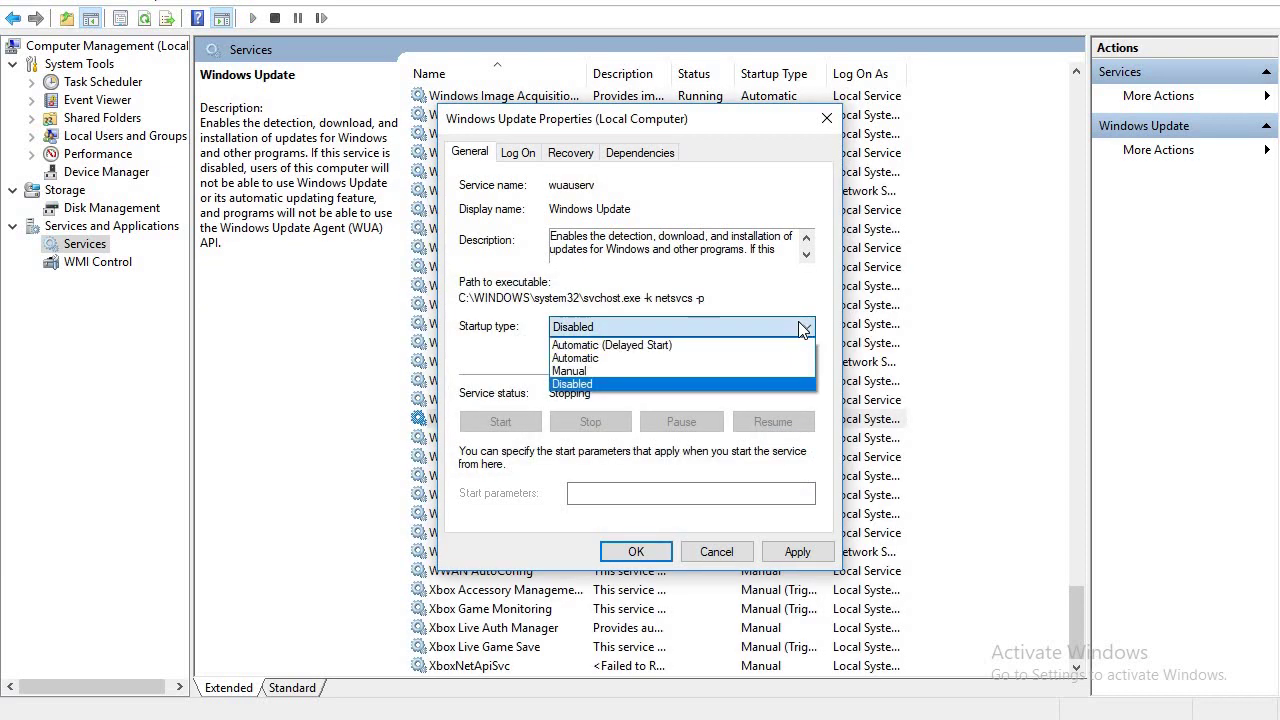
{"action": "left_click", "coordinate": [714, 388]}
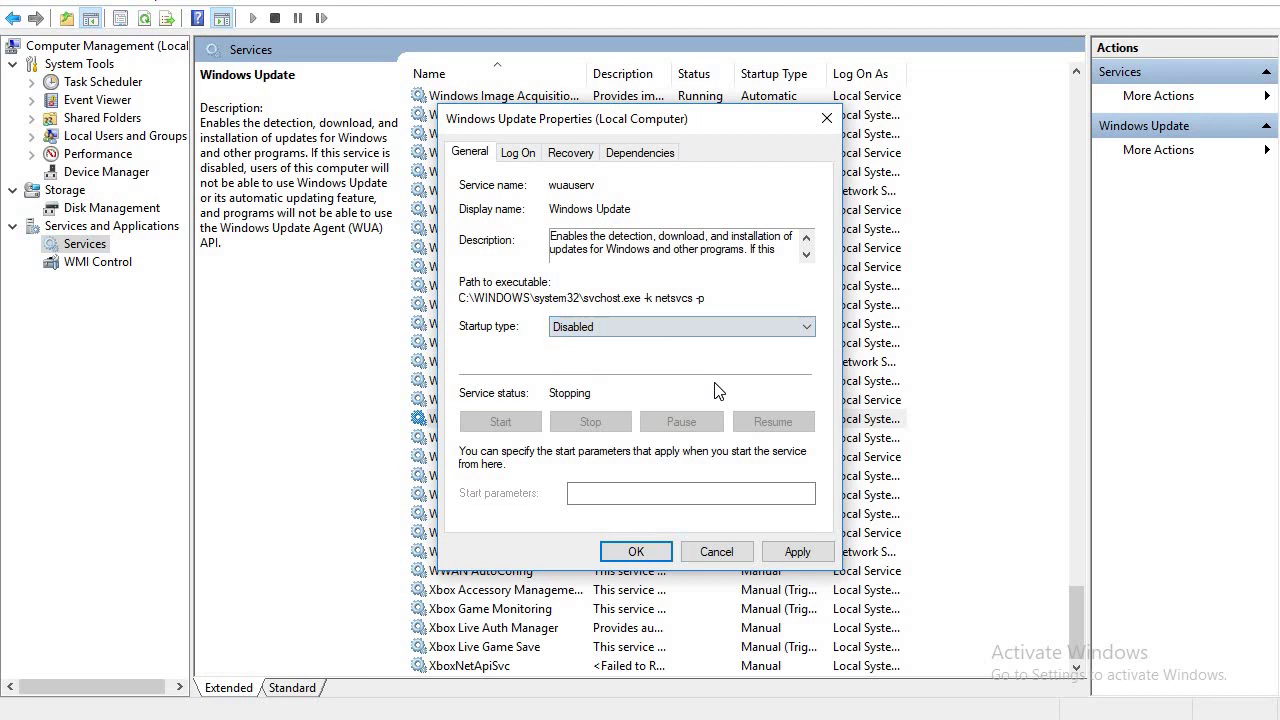
{"action": "left_click", "coordinate": [788, 553]}
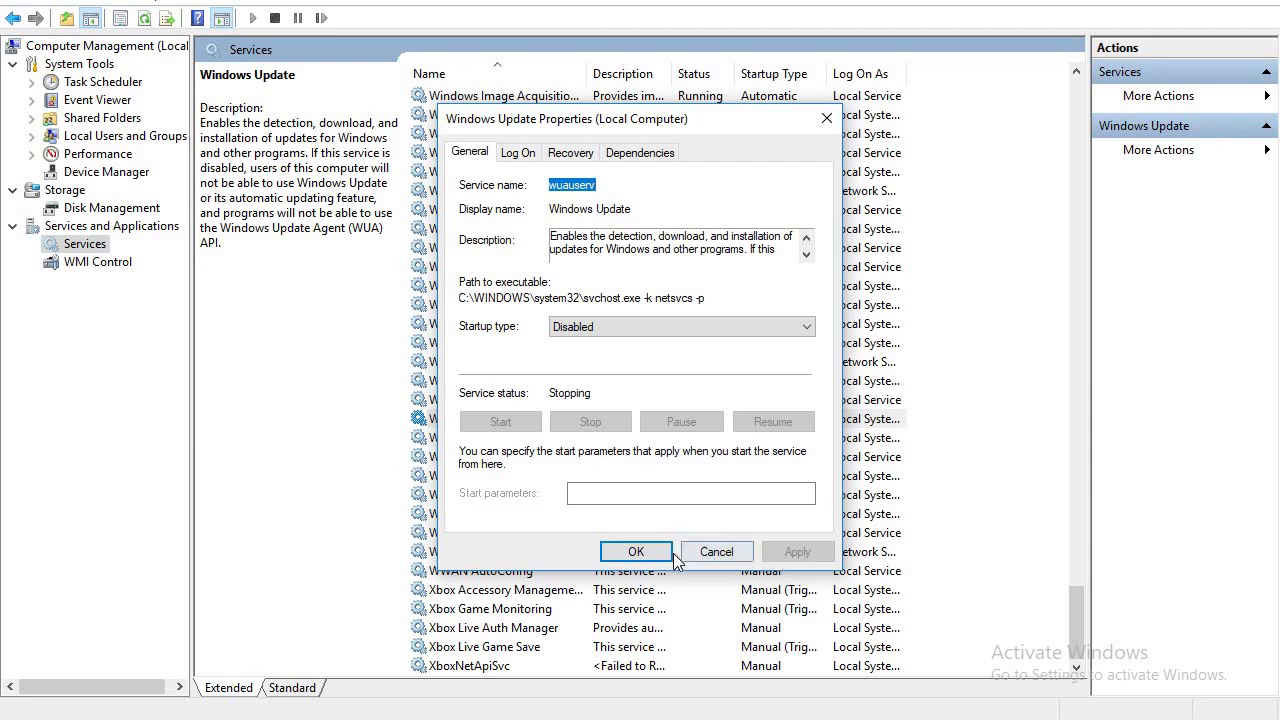
{"action": "left_click", "coordinate": [636, 552]}
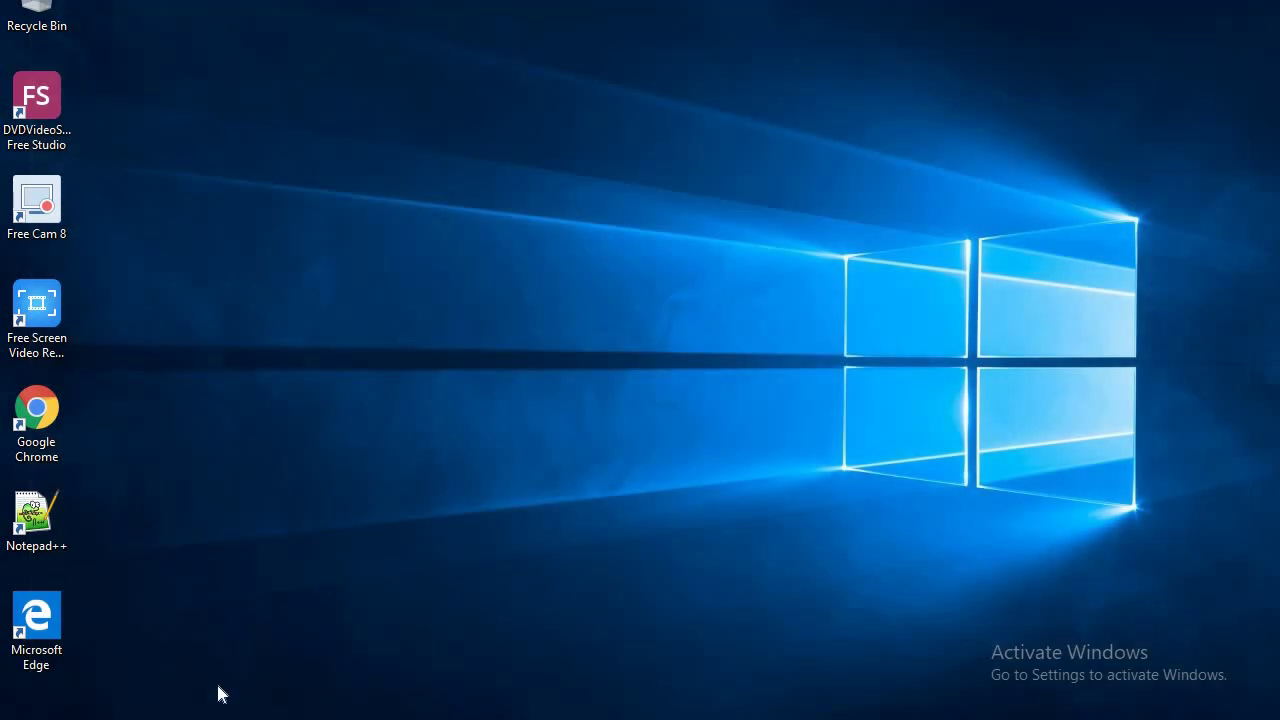
- Open Windows Settings from a system search, maximize the window, and go to the Network & Internet settings
{"action": "key", "text": "super"}
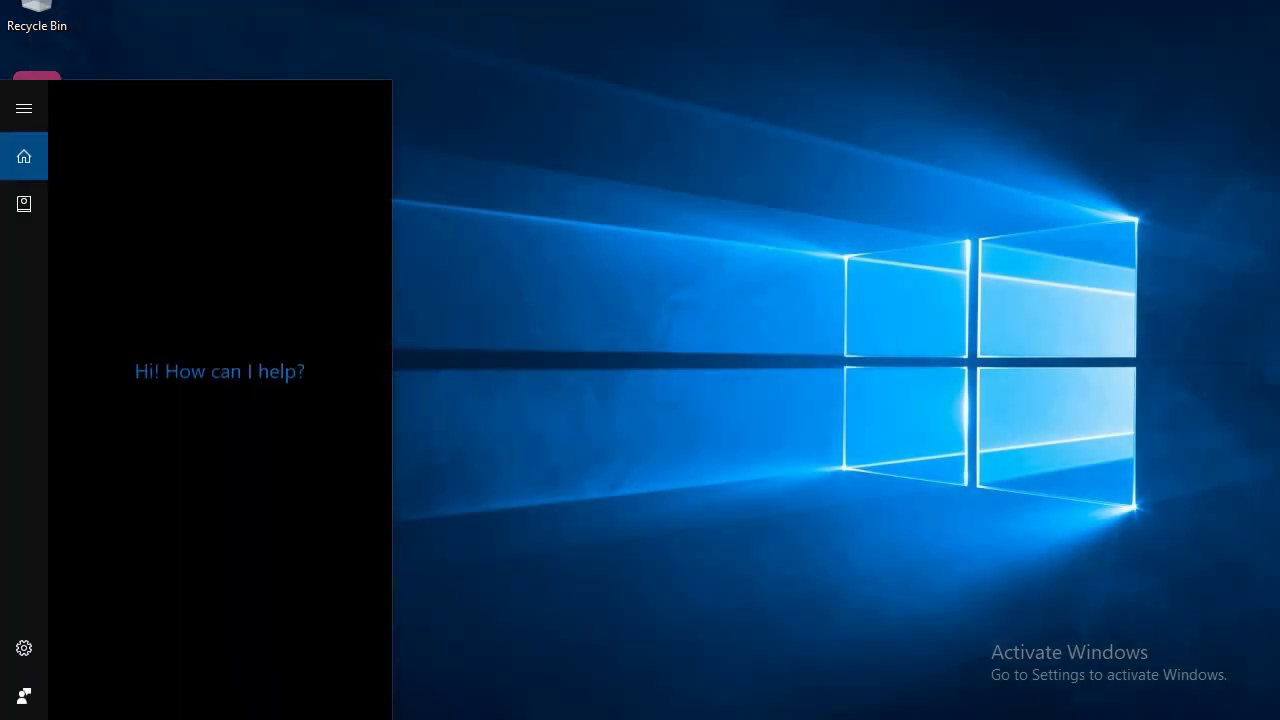
{"action": "type", "text": "all"}
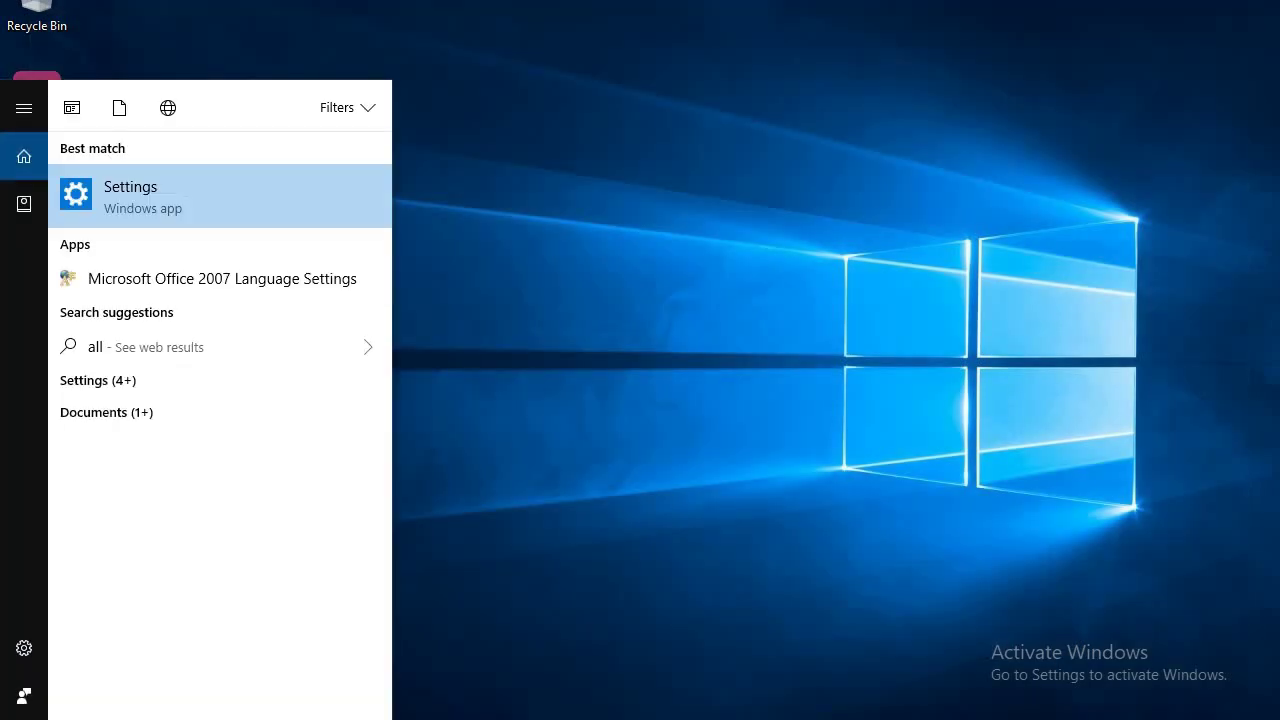
{"action": "left_click", "coordinate": [222, 205]}
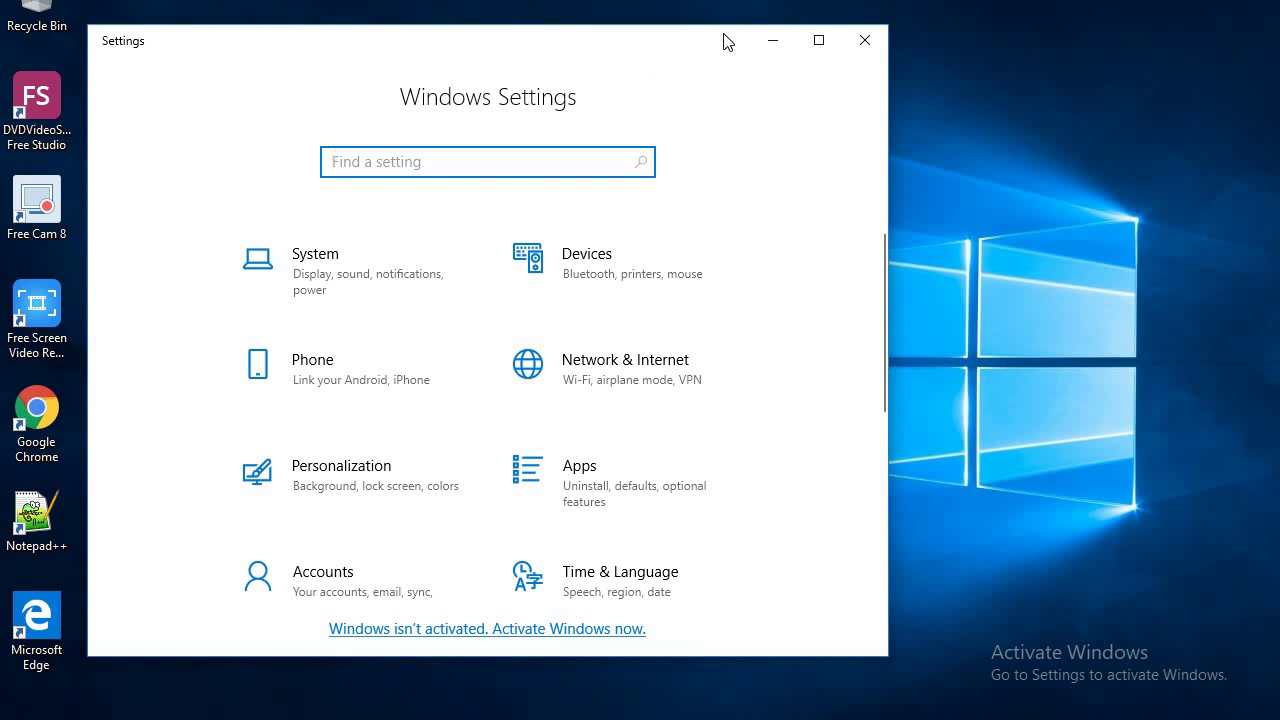
{"action": "left_click", "coordinate": [818, 40]}
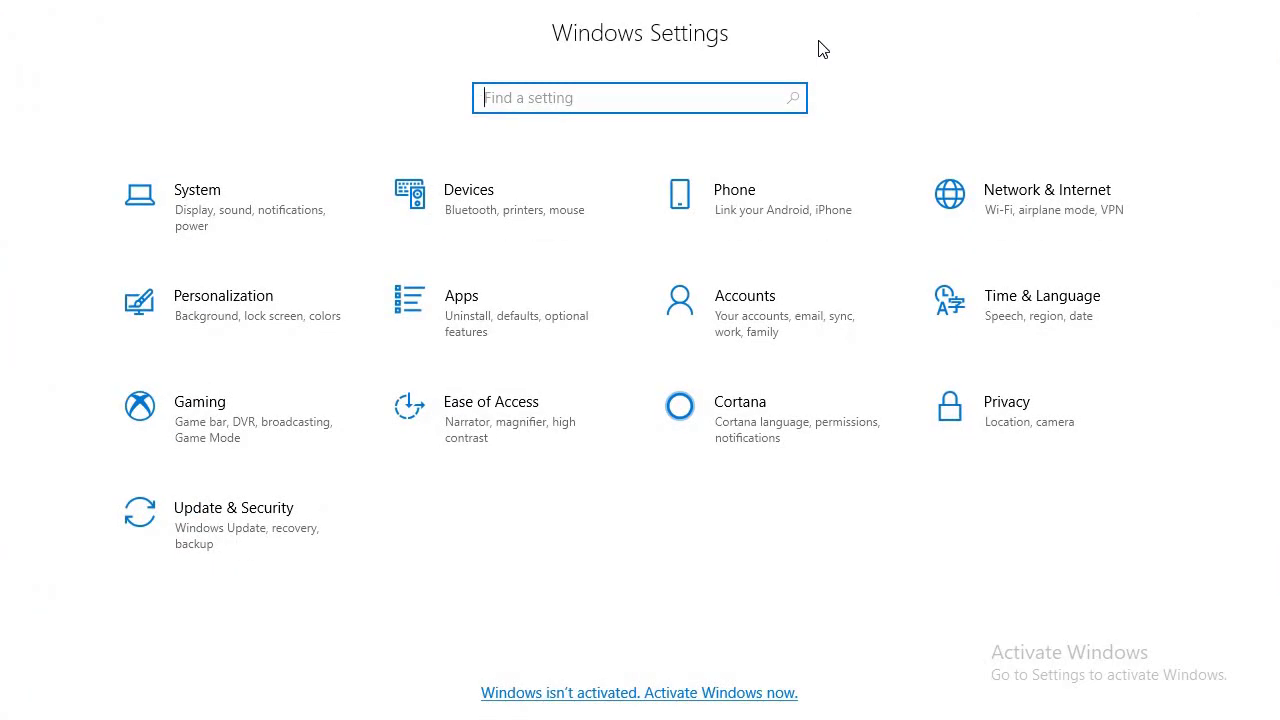
{"action": "left_click", "coordinate": [1043, 219]}
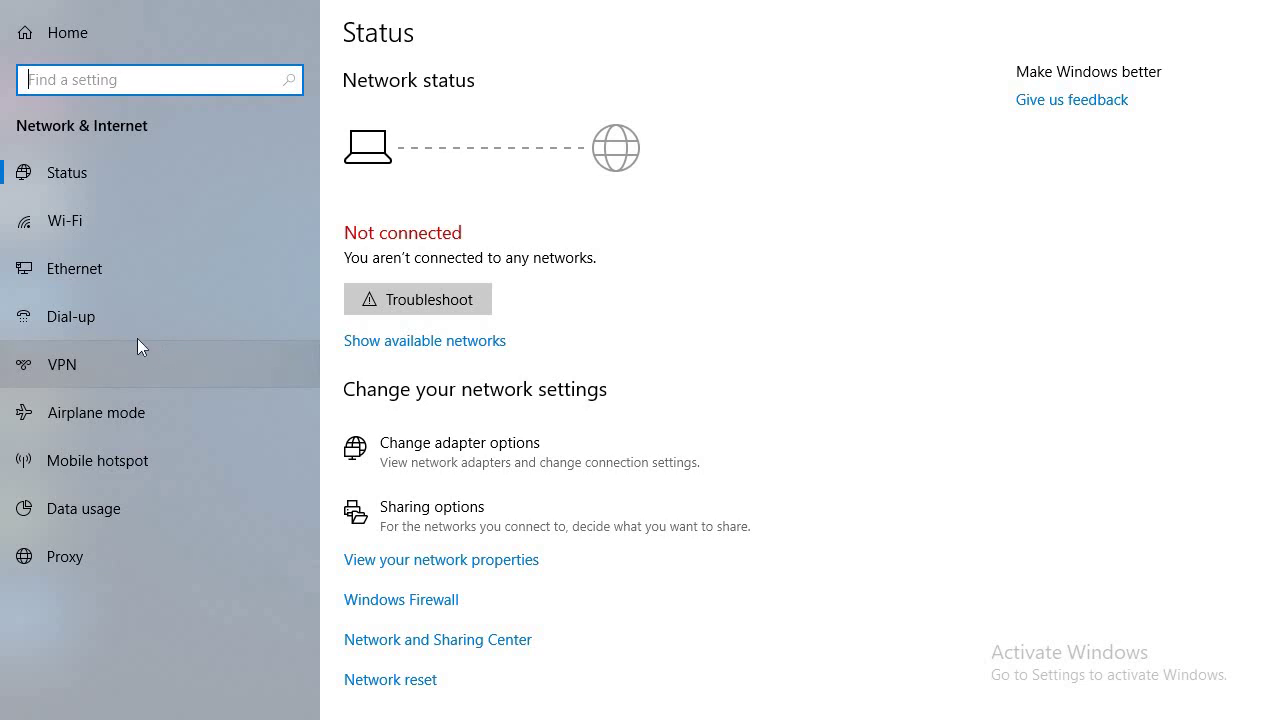
- Review the network status, mobile hotspot, and data usage pages in Network & Internet
{"action": "scroll", "coordinate": [529, 503], "scroll_direction": "down", "scroll_amount": 1}
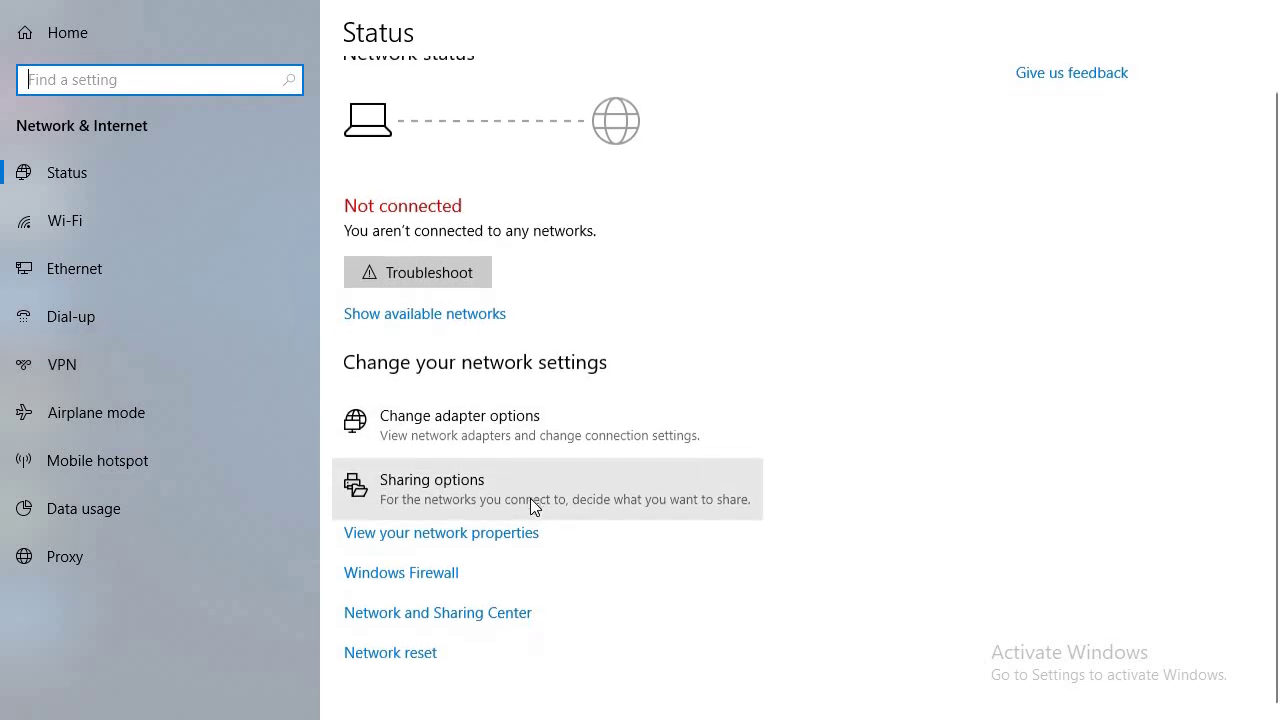
{"action": "left_click", "coordinate": [120, 458]}
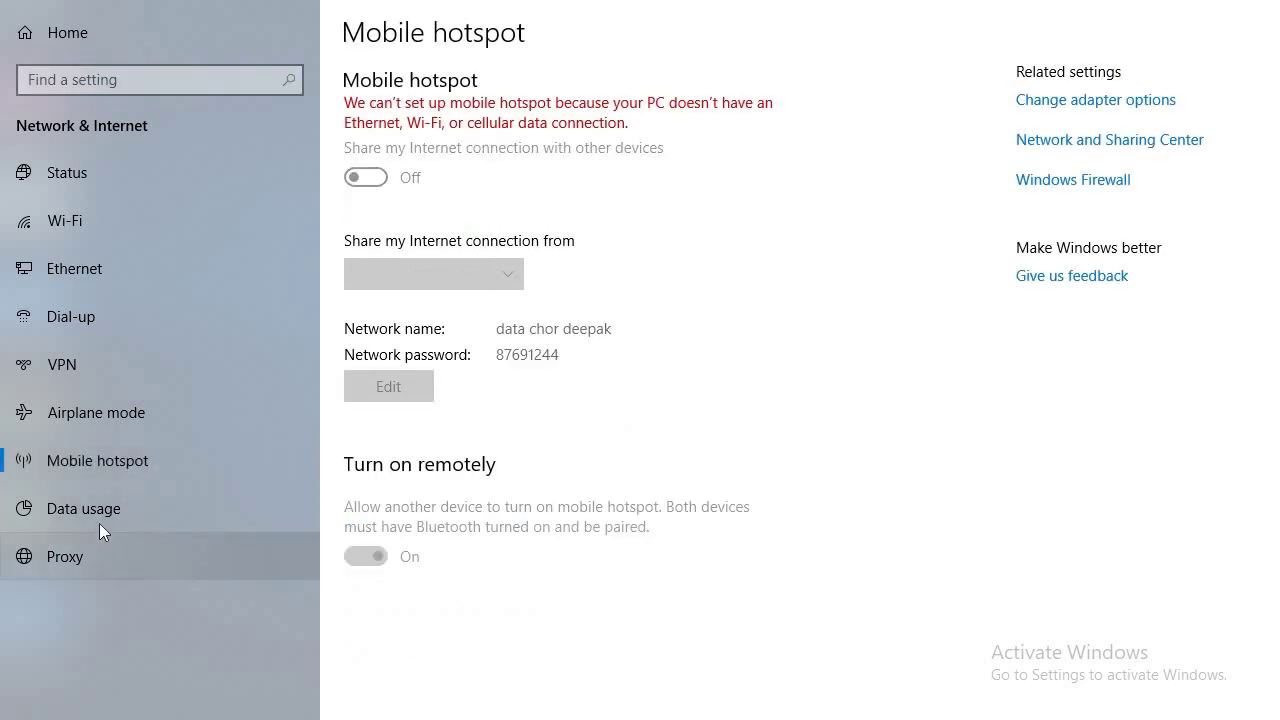
{"action": "left_click", "coordinate": [107, 505]}
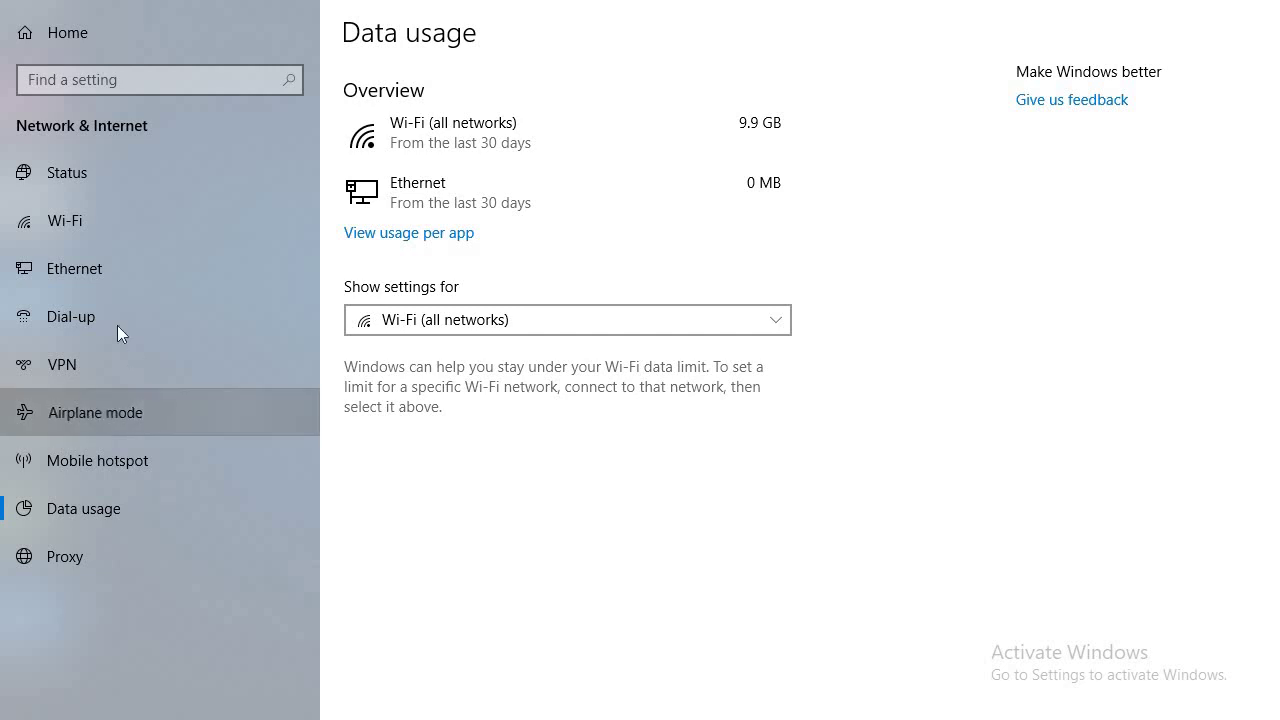
- Turn on Online Sign-Up for Hotspot 2.0 networks in the Wi-Fi settings and show the available networks
{"action": "left_click", "coordinate": [89, 227]}
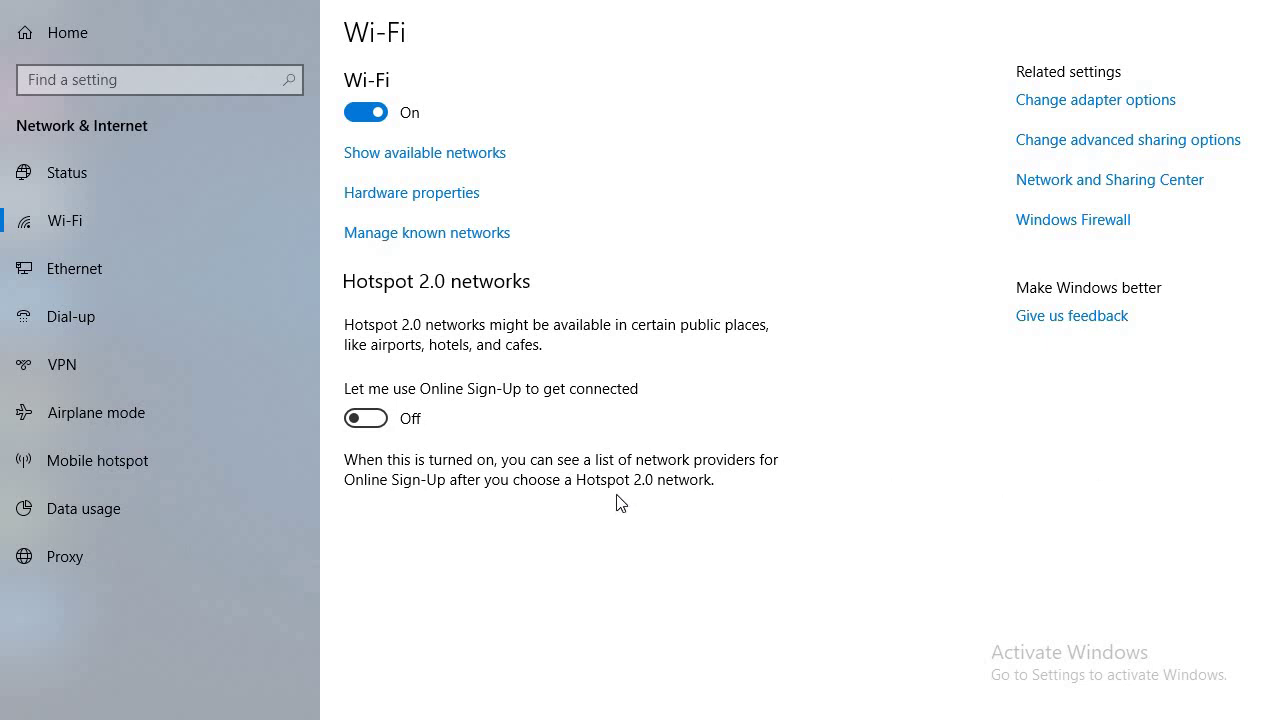
{"action": "left_click", "coordinate": [359, 420]}
{"action": "left_click", "coordinate": [408, 155]}
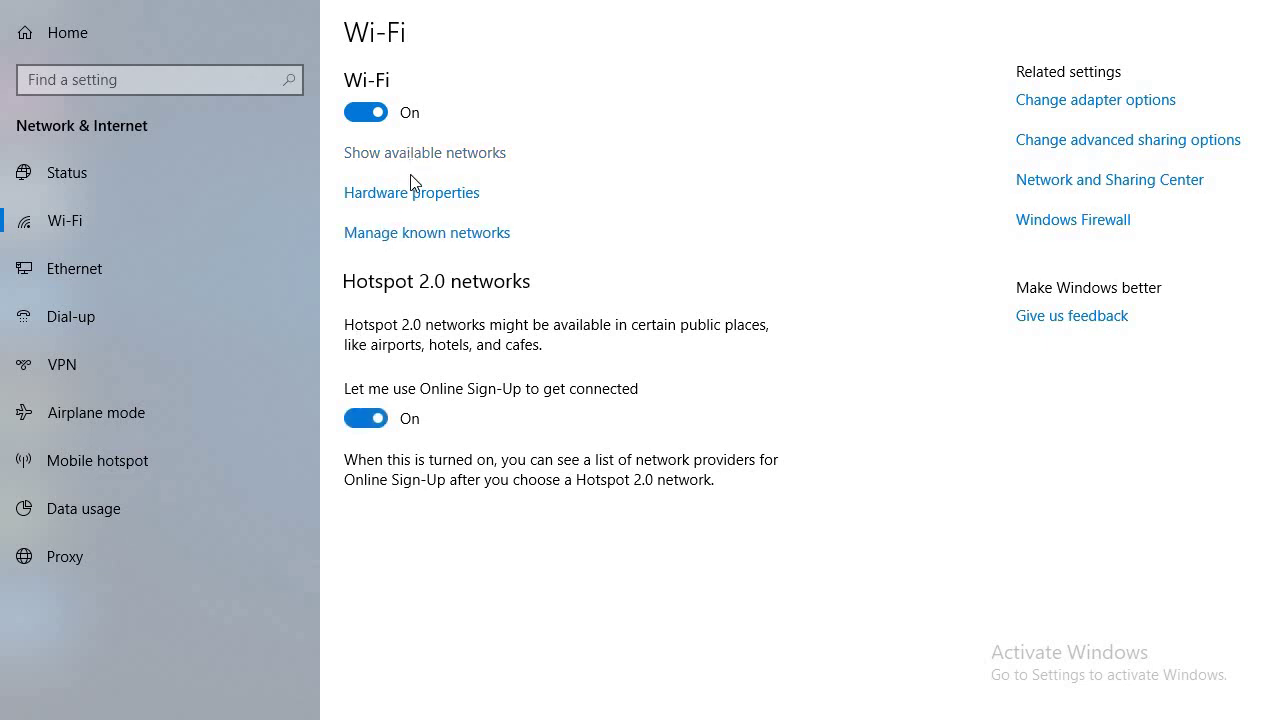
- View the Wi-Fi adapter's hardware properties and return to the Wi-Fi settings
{"action": "left_click", "coordinate": [416, 194]}
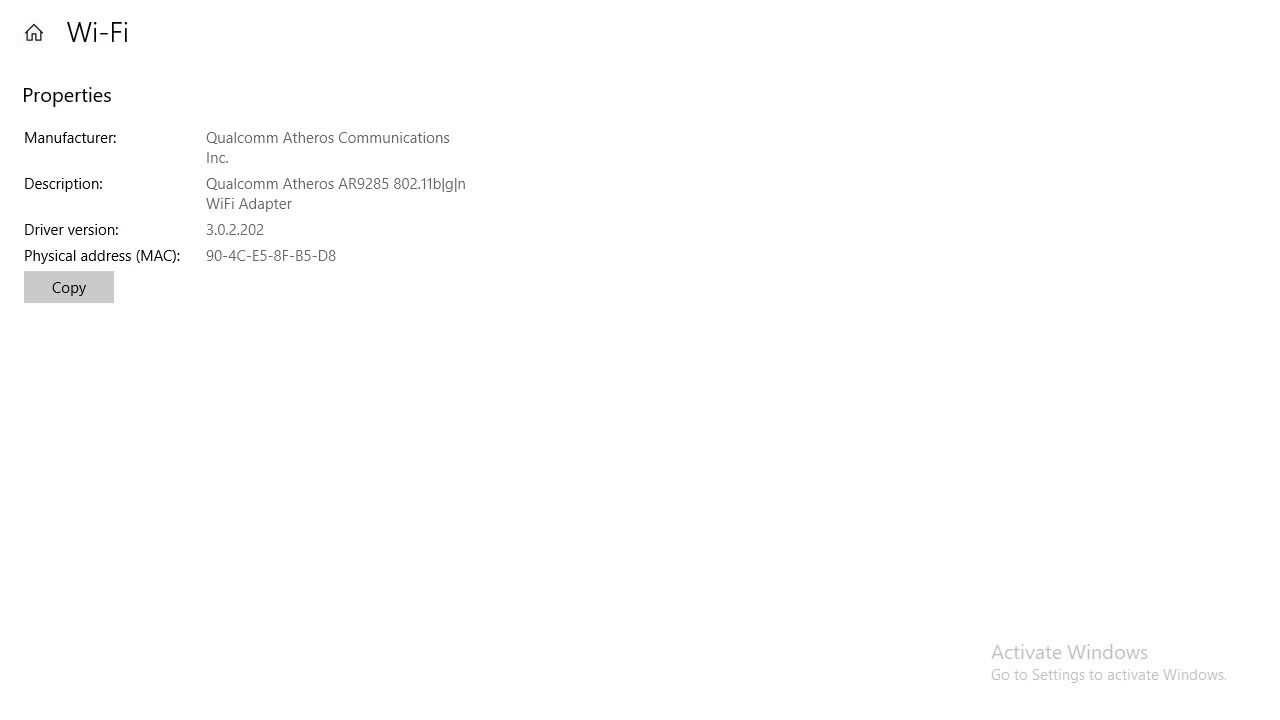
{"action": "key", "text": "alt+Left"}
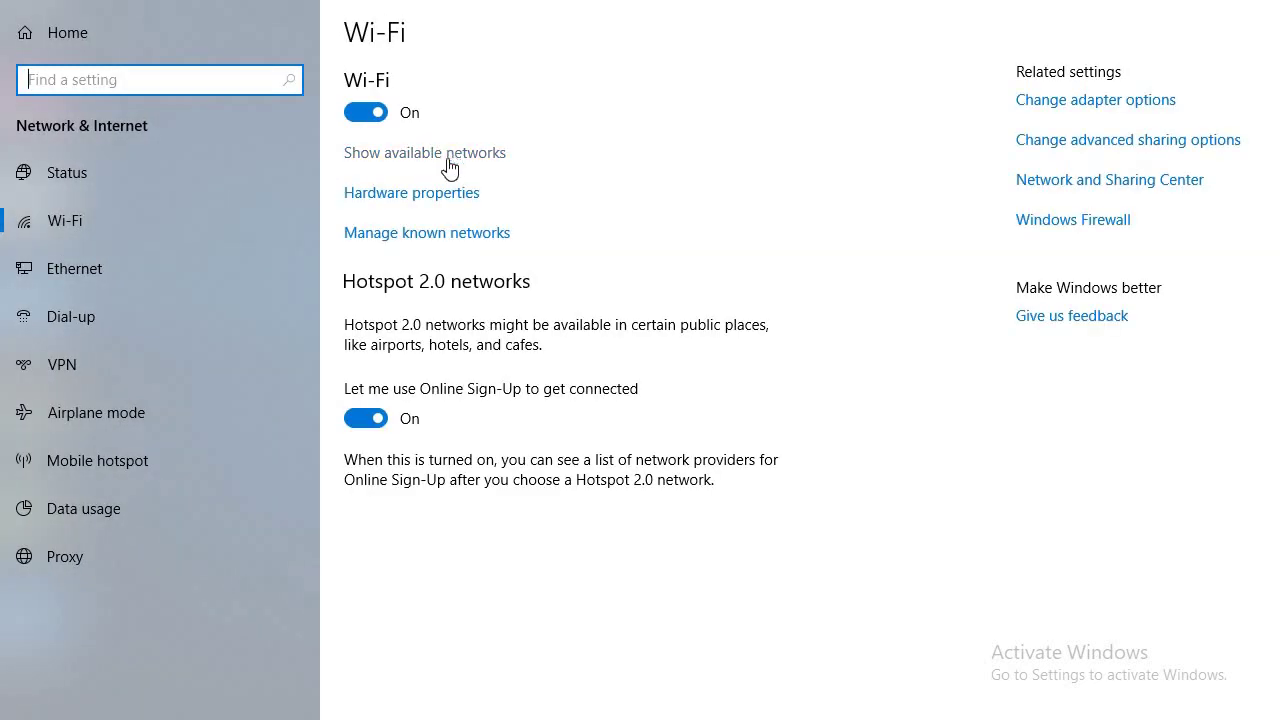
{"action": "left_click", "coordinate": [445, 190]}
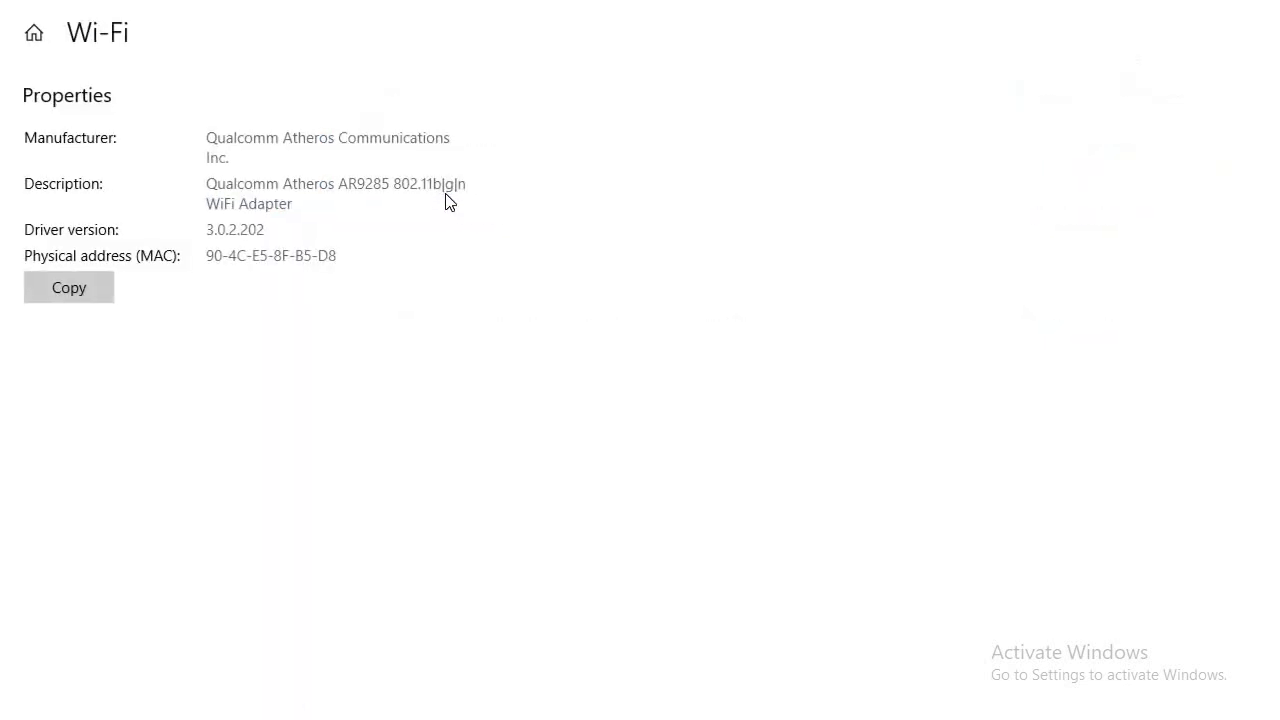
{"action": "key", "text": "alt+Left"}
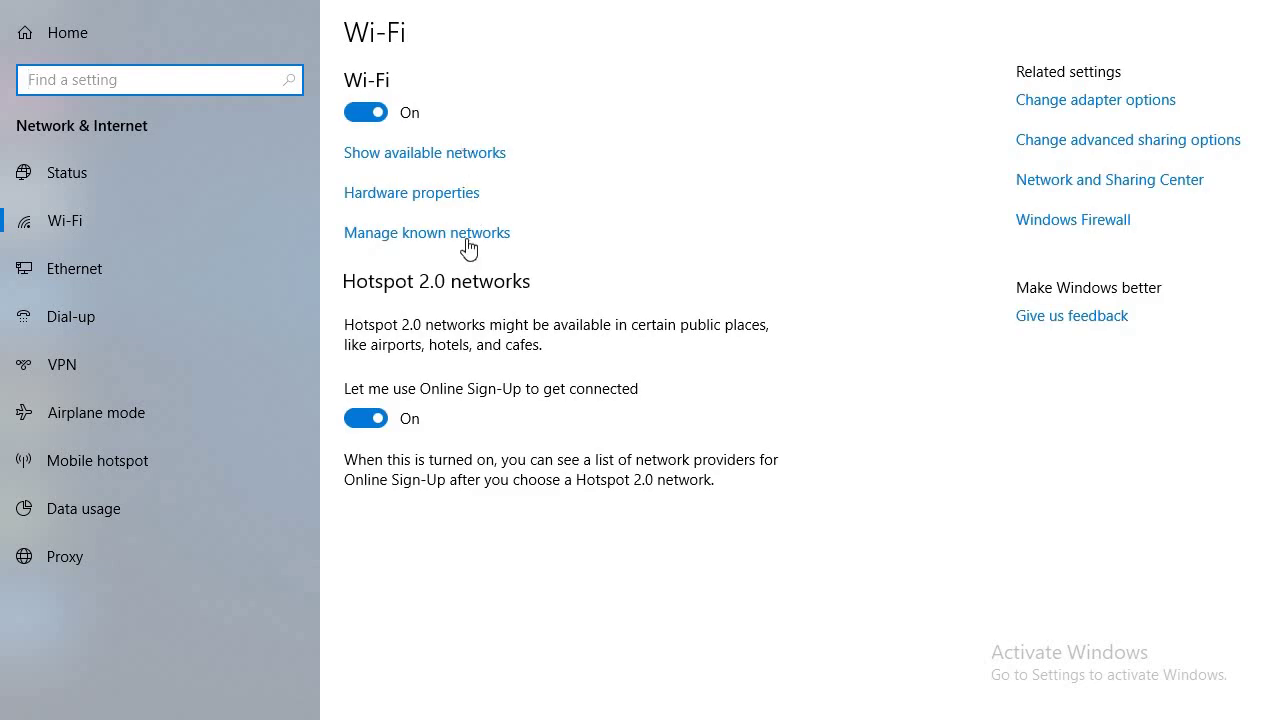
- Look through the list of known Wi-Fi networks and return to the Settings home page
{"action": "left_click", "coordinate": [467, 233]}
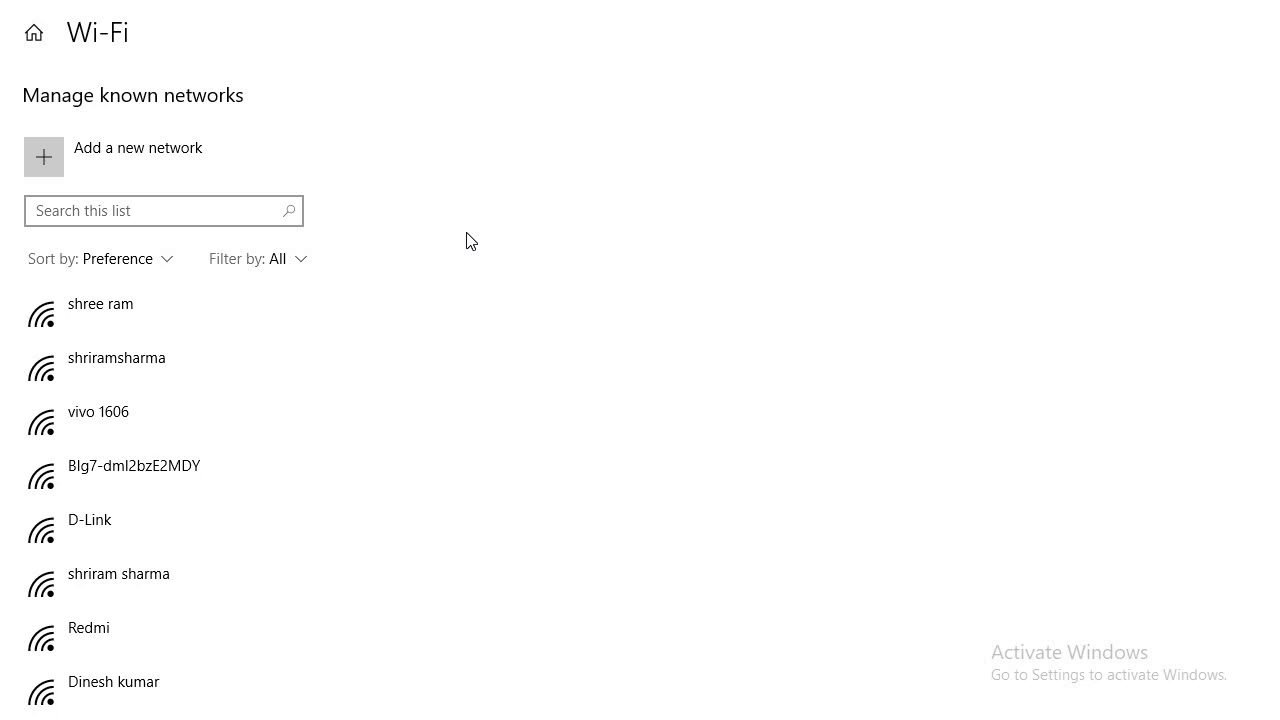
{"action": "scroll", "coordinate": [429, 249], "scroll_direction": "down", "scroll_amount": 15}
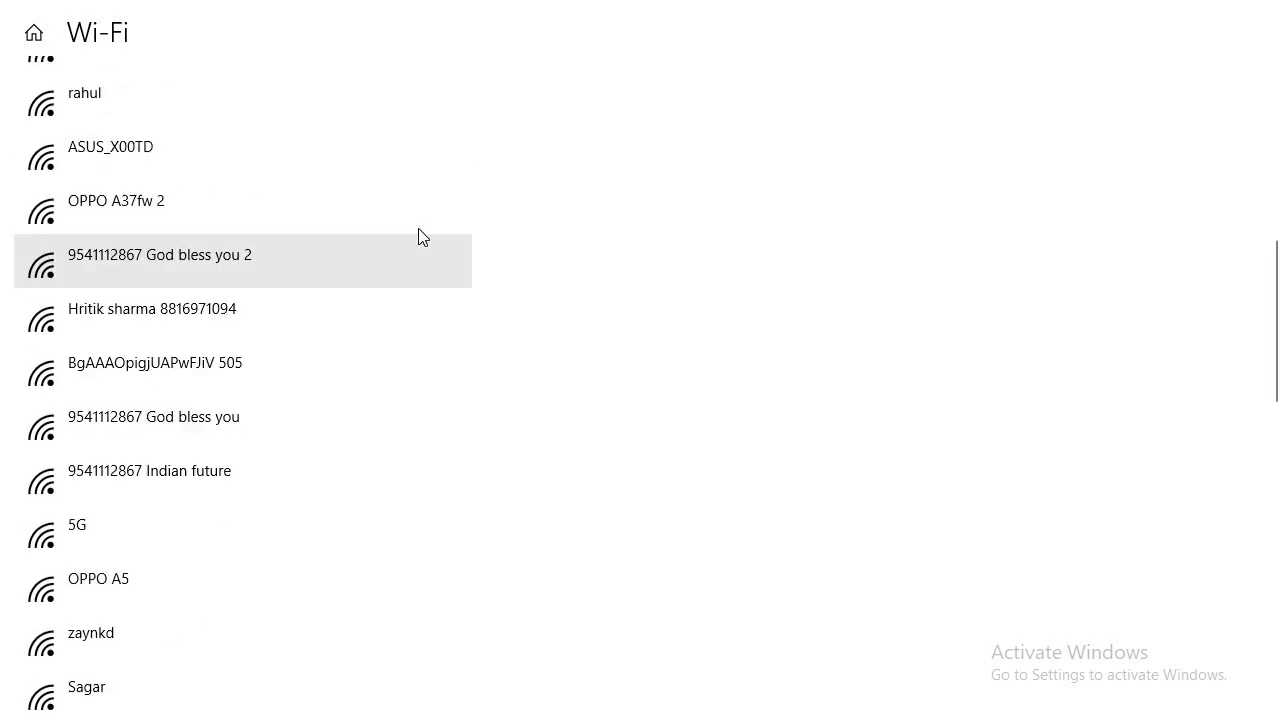
{"action": "scroll", "coordinate": [410, 203], "scroll_direction": "down", "scroll_amount": 6}
{"action": "scroll", "coordinate": [374, 109], "scroll_direction": "up", "scroll_amount": 4}
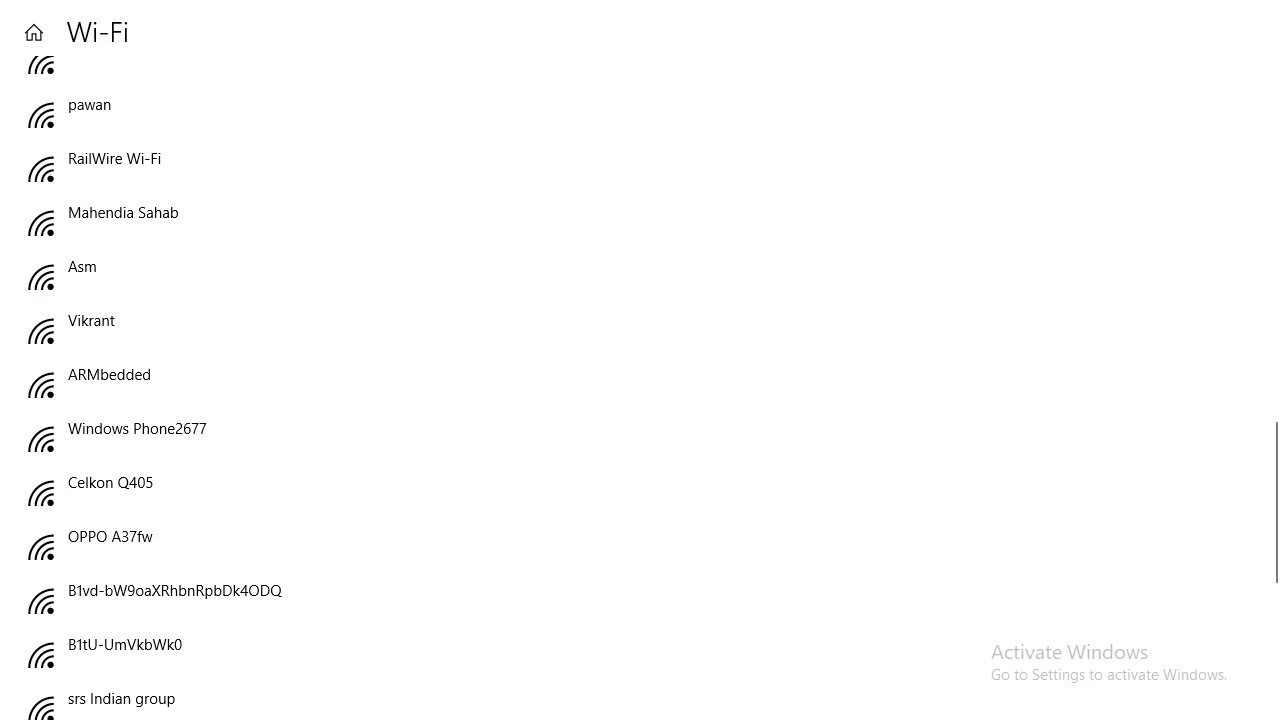
{"action": "left_click", "coordinate": [33, 33]}
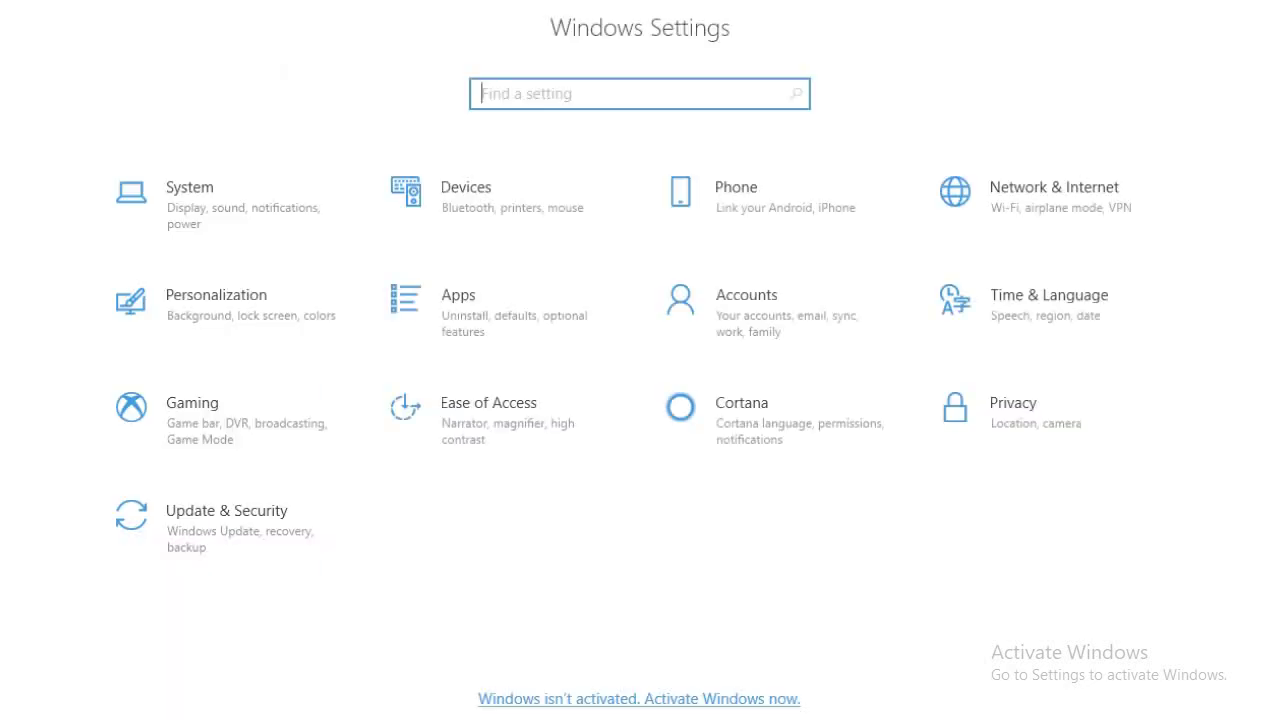
- Go back to the Wi-Fi settings under Network & Internet, reopen the known networks list, and leave it
{"action": "left_click", "coordinate": [1041, 193]}
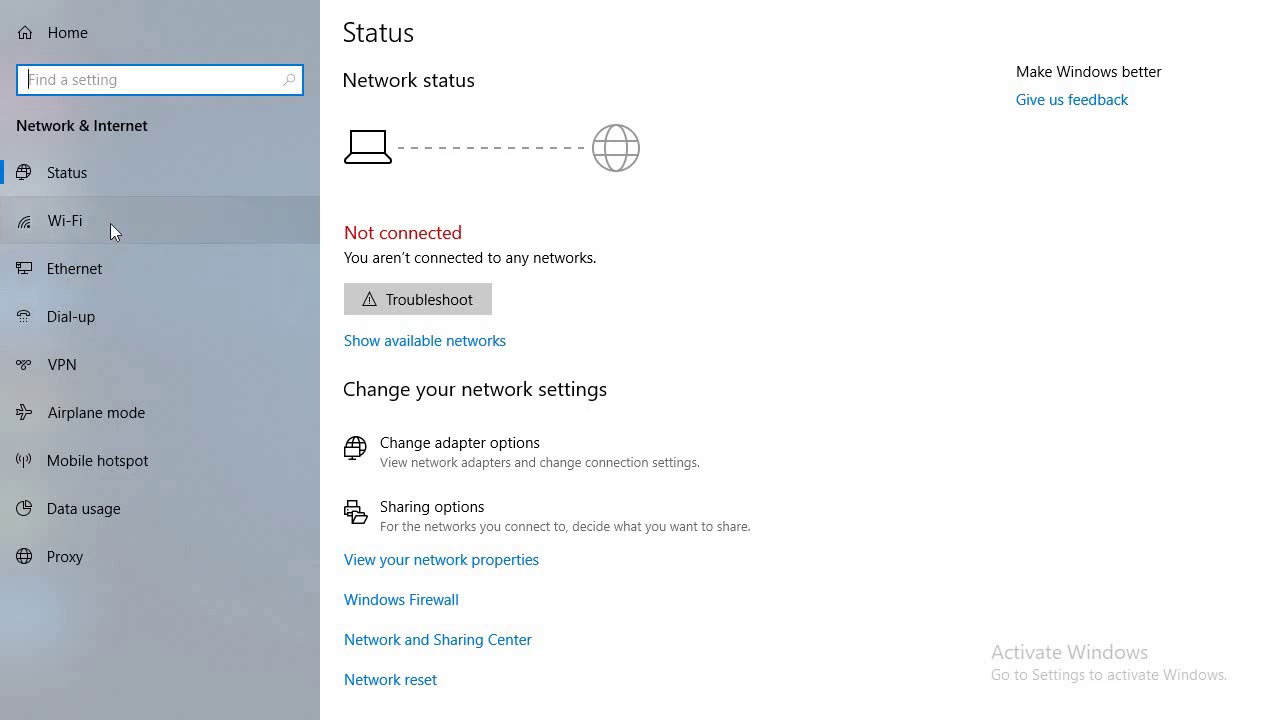
{"action": "scroll", "coordinate": [911, 213], "scroll_direction": "down", "scroll_amount": 1}
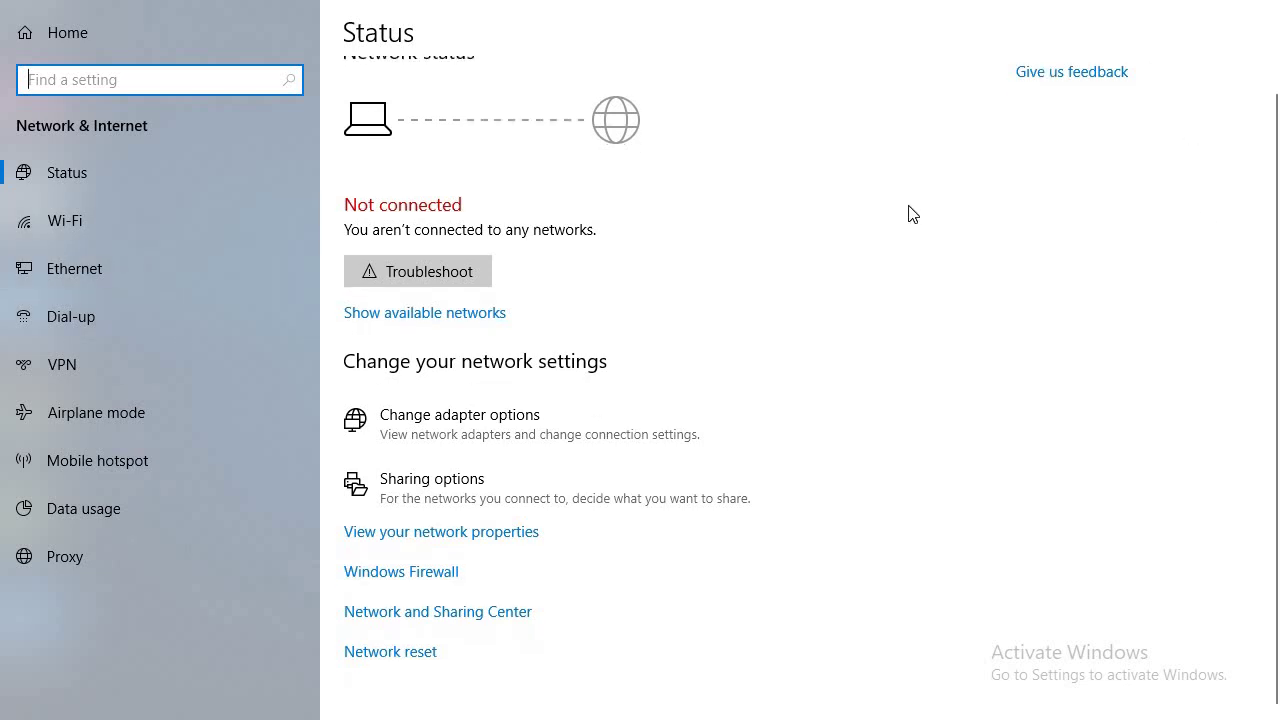
{"action": "left_click", "coordinate": [212, 237]}
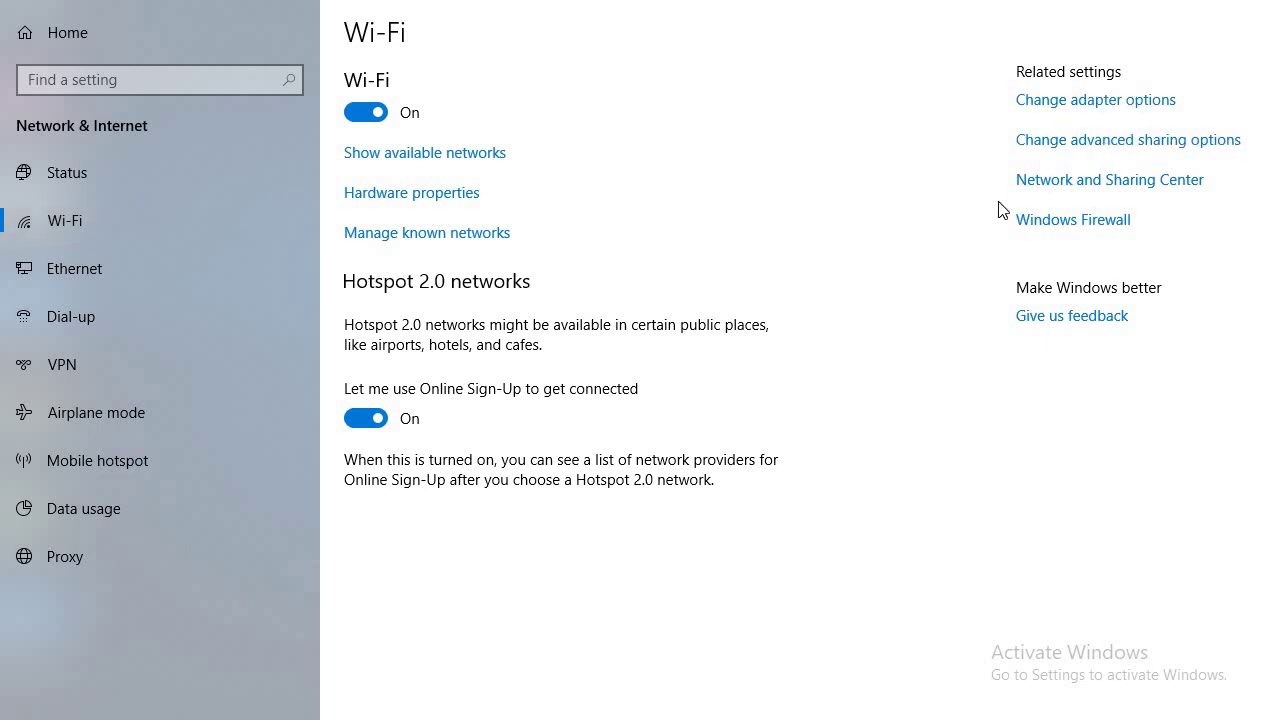
{"action": "left_click", "coordinate": [451, 236]}
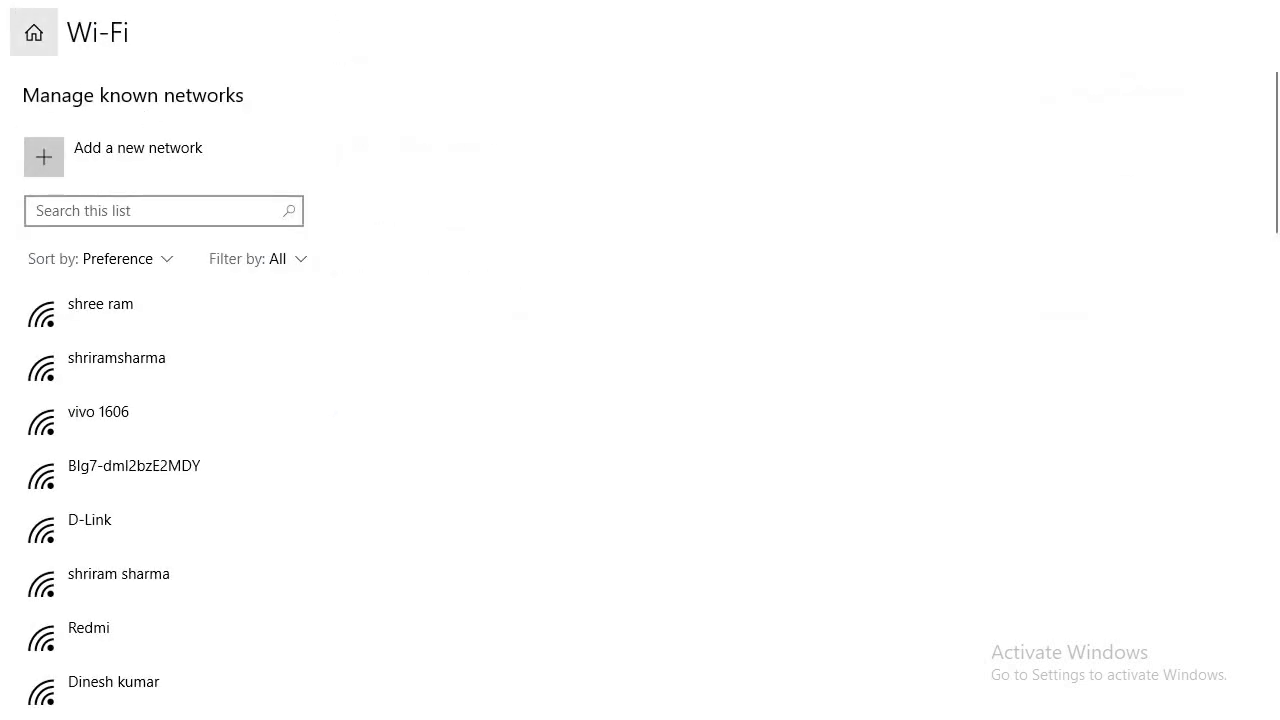
{"action": "left_click", "coordinate": [33, 33]}
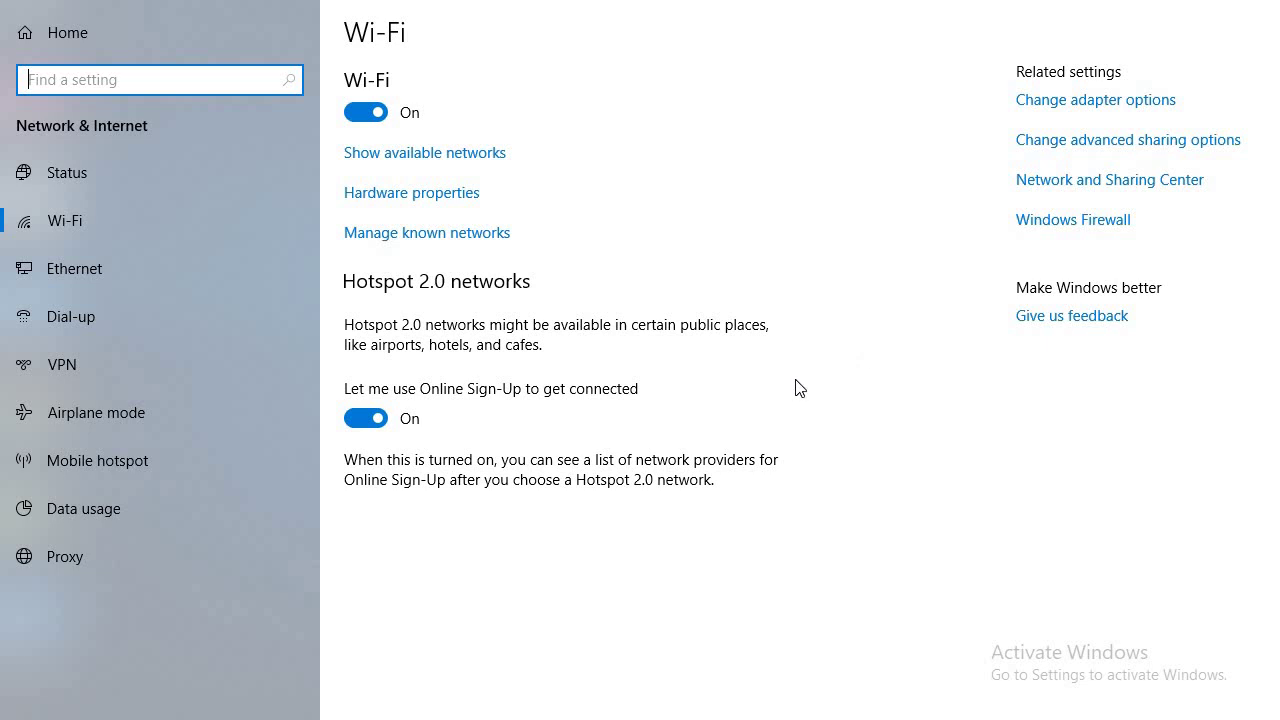
- View the advanced sharing settings from the Wi-Fi page, cancel without changes, and return to the desktop
{"action": "left_click", "coordinate": [1126, 140]}
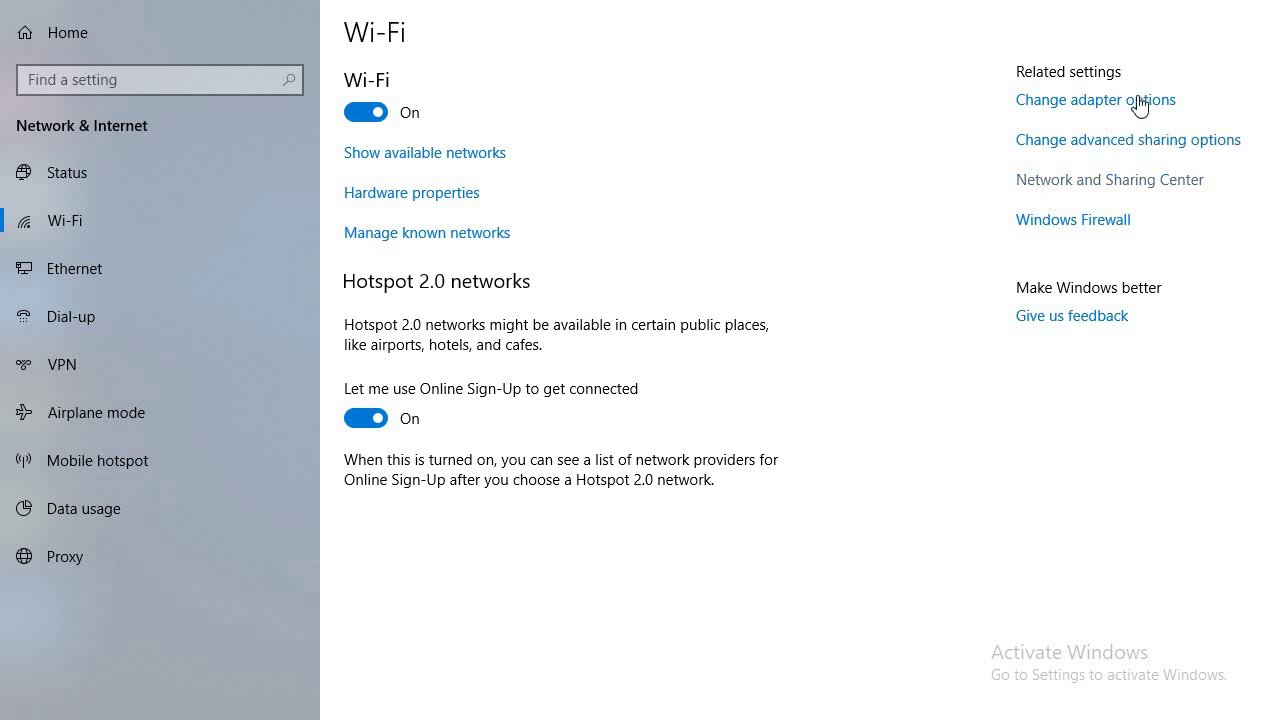
{"action": "left_click", "coordinate": [1147, 141]}
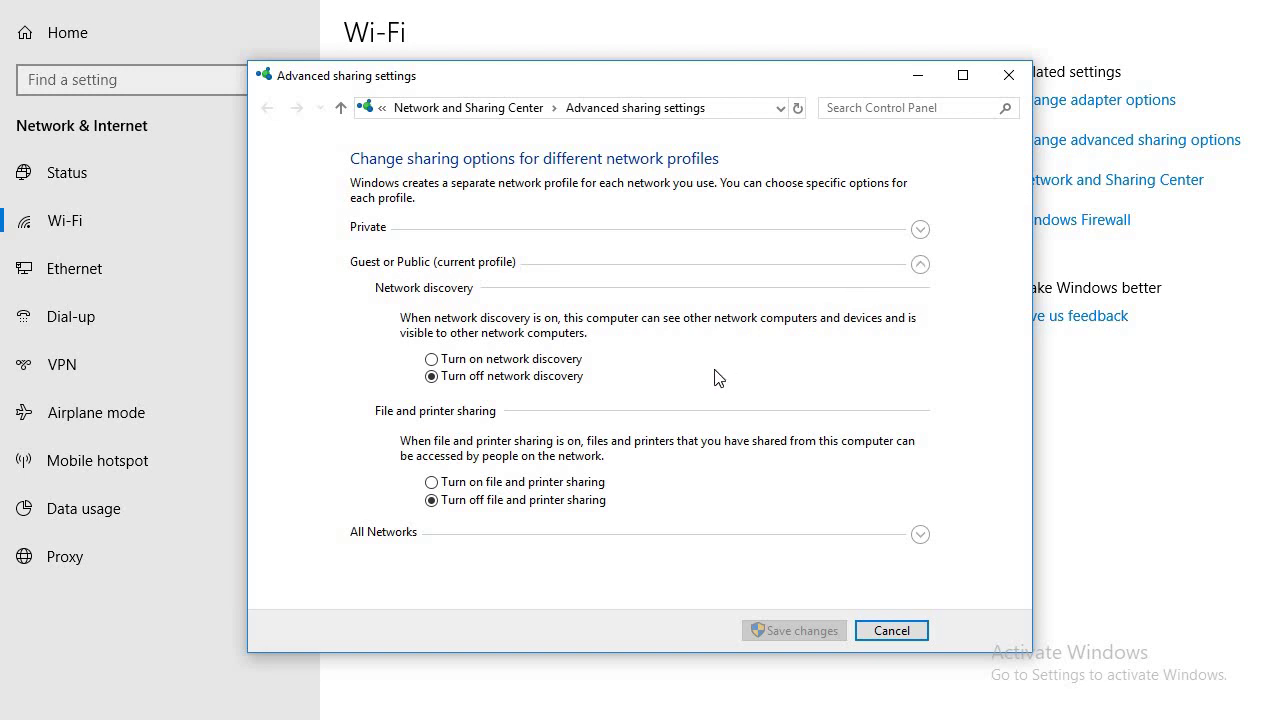
{"action": "left_click", "coordinate": [863, 640]}
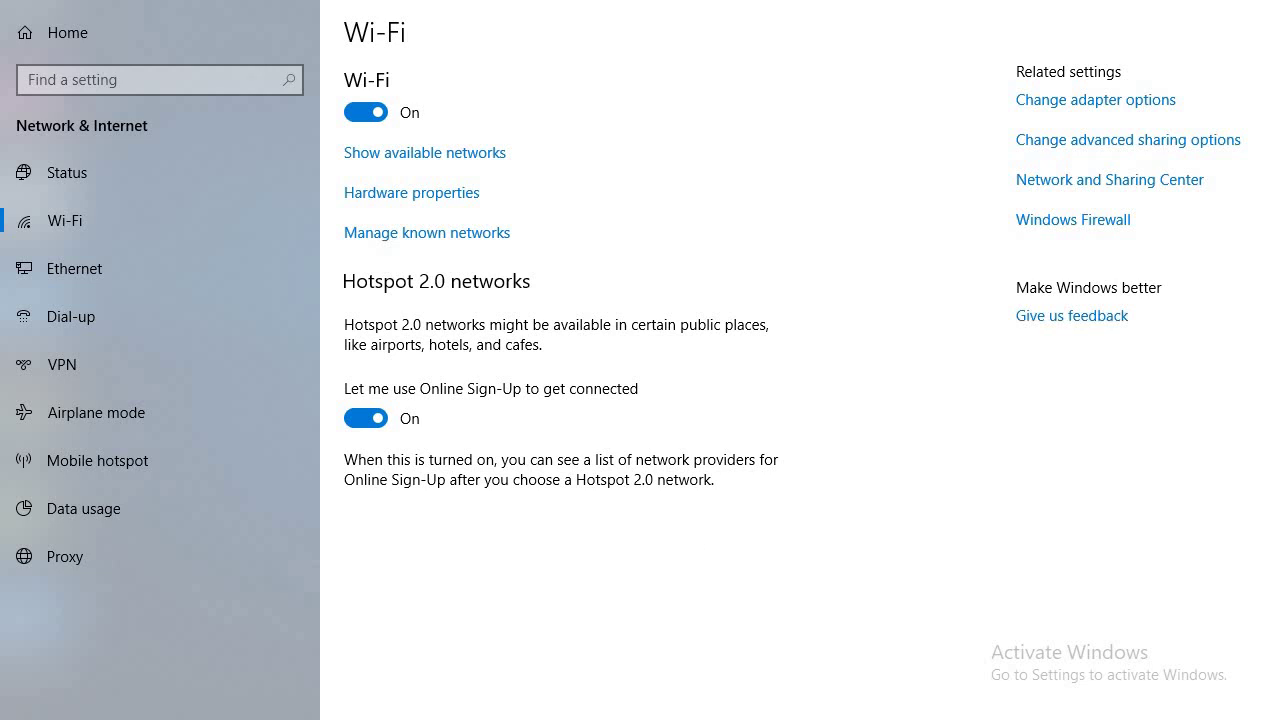
{"action": "left_click", "coordinate": [663, 718]}
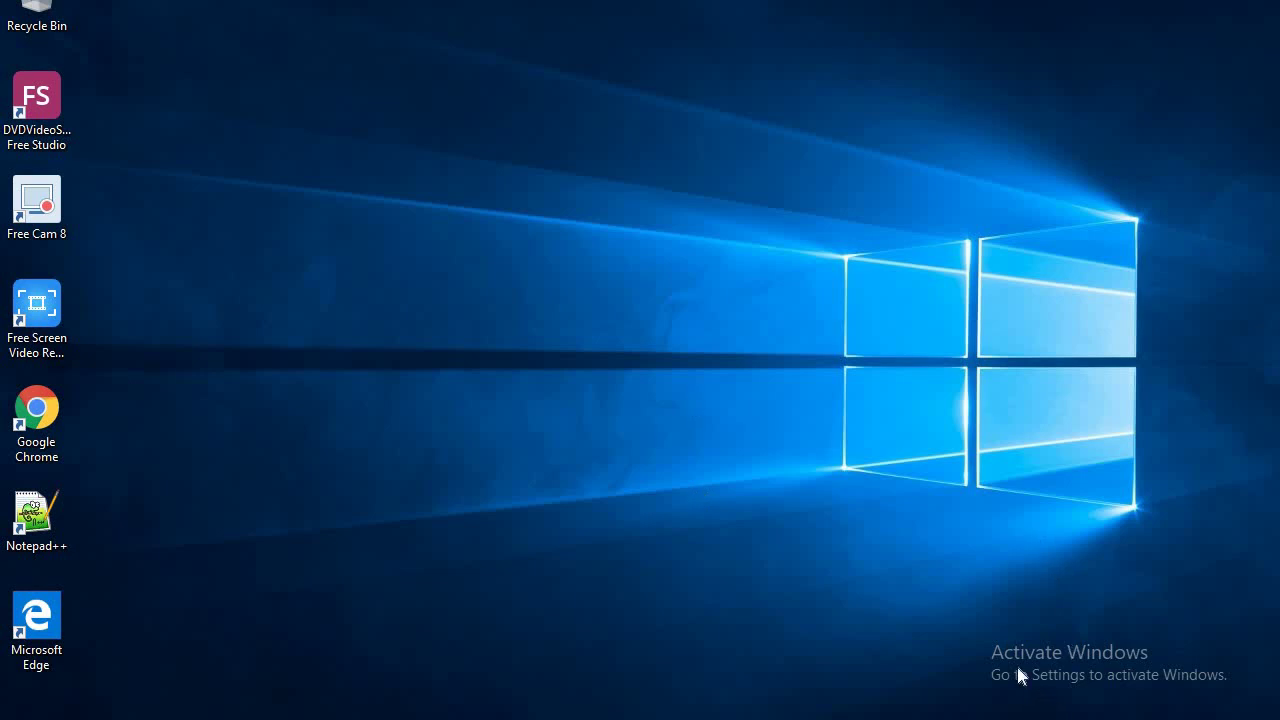
{"action": "key", "text": "Escape"}
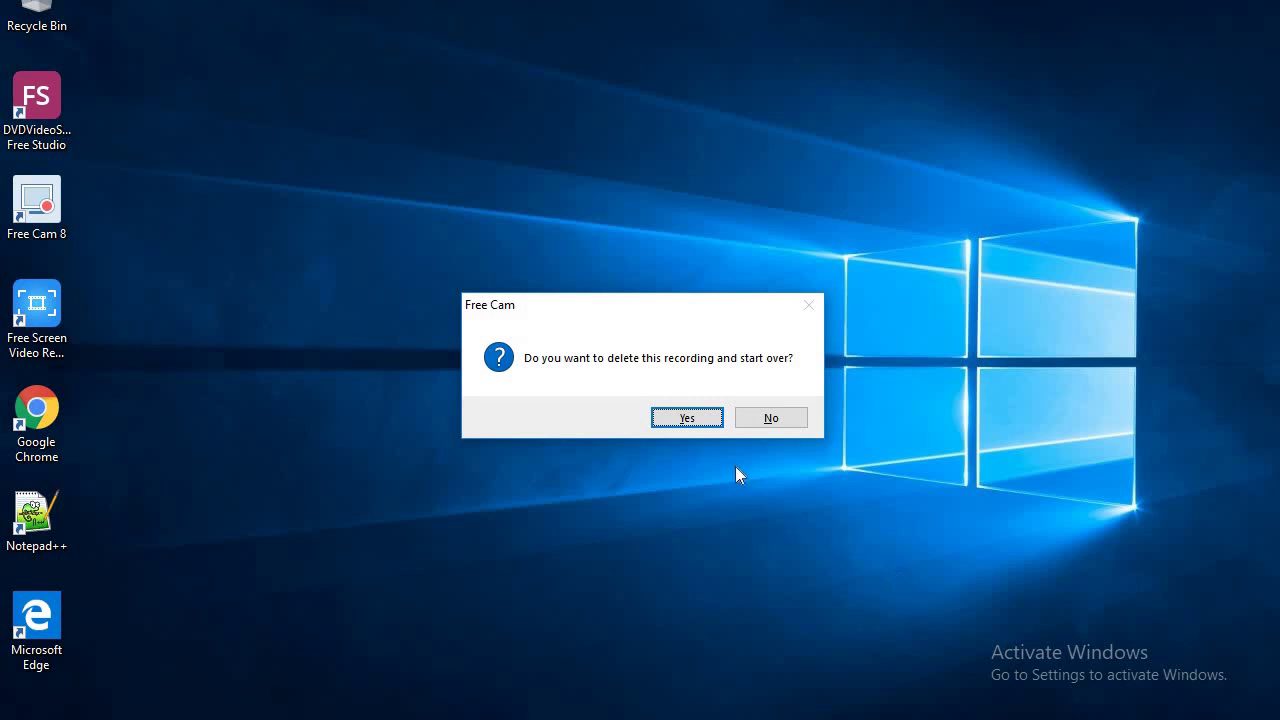
{"action": "left_click", "coordinate": [786, 421]}
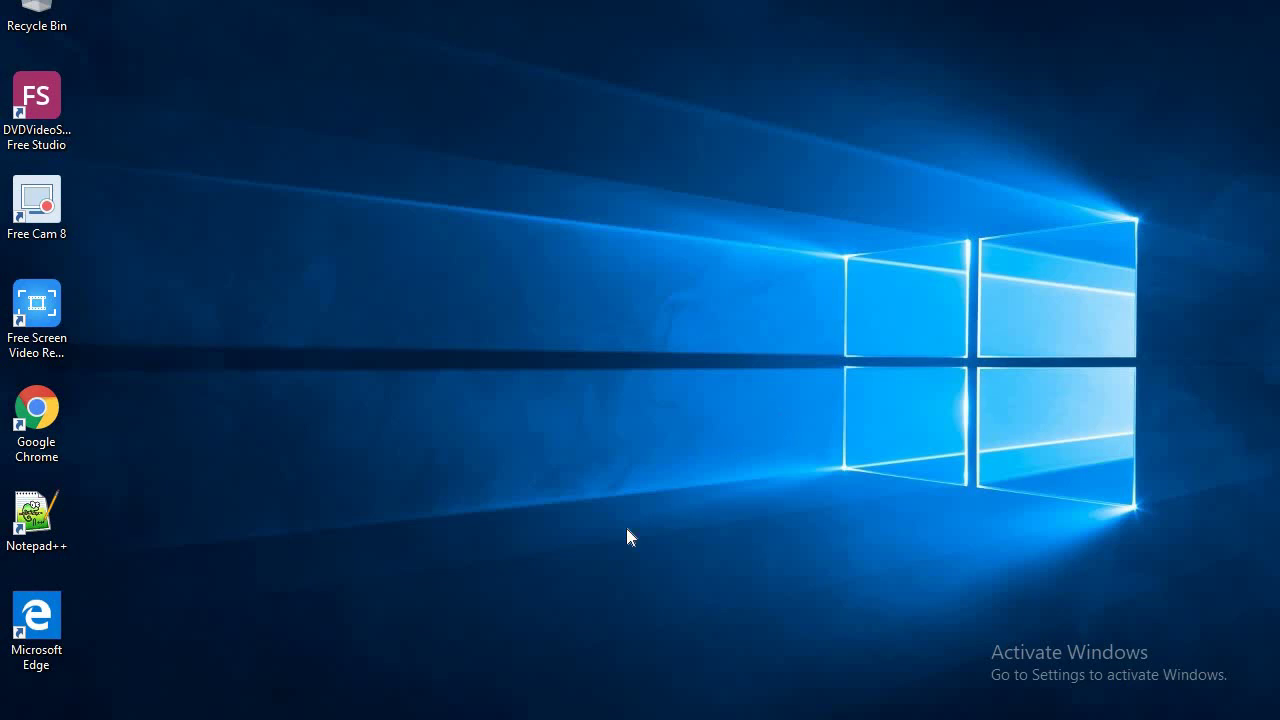
{"action": "double_click", "coordinate": [45, 226]}
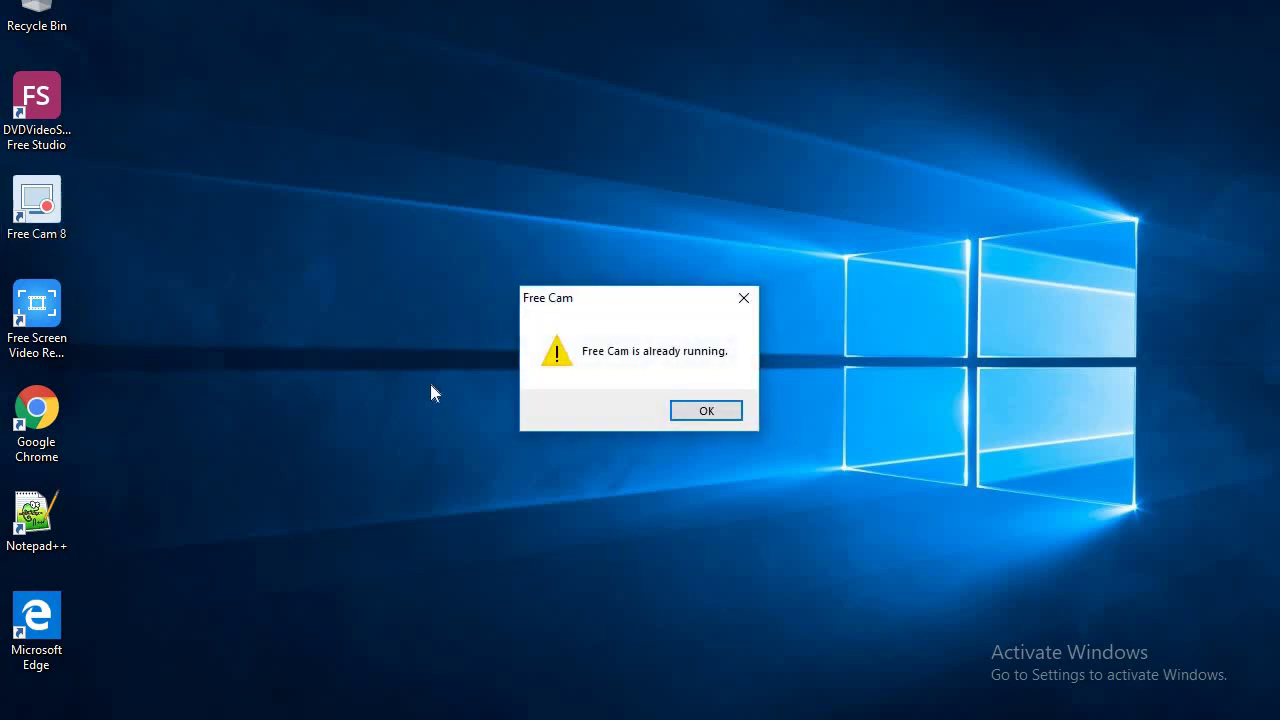
{"action": "left_click", "coordinate": [707, 411]}
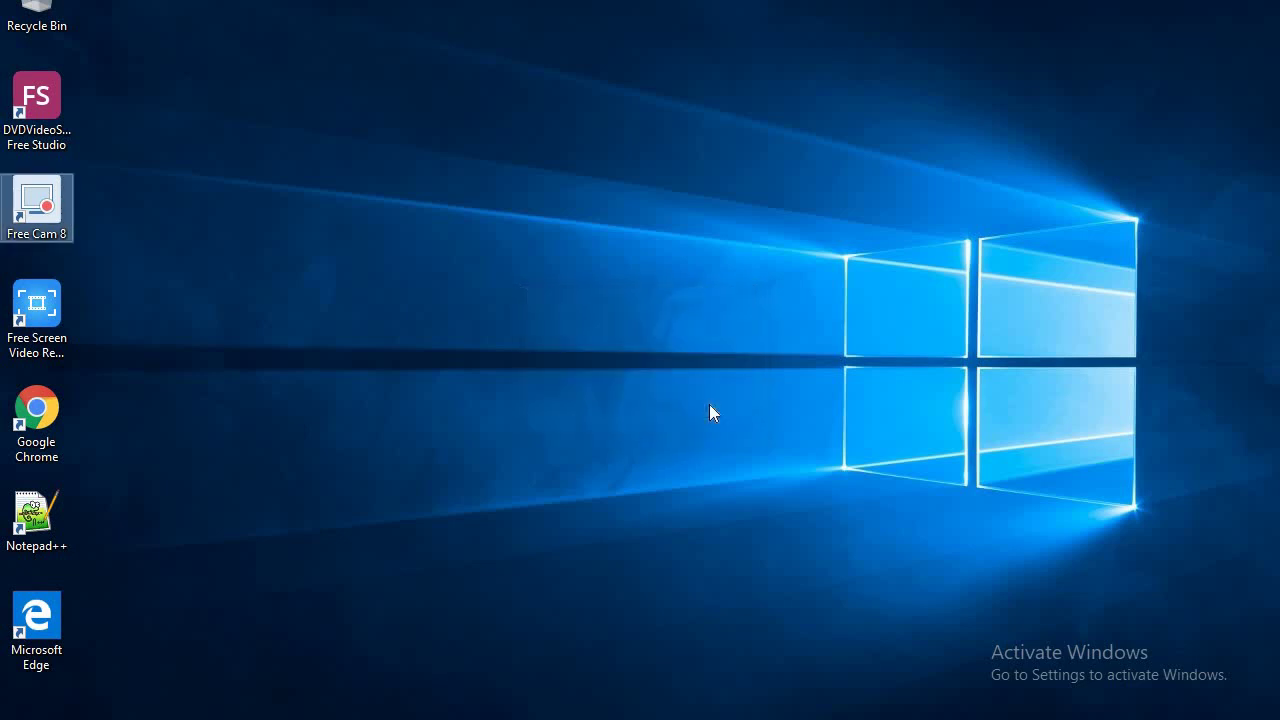